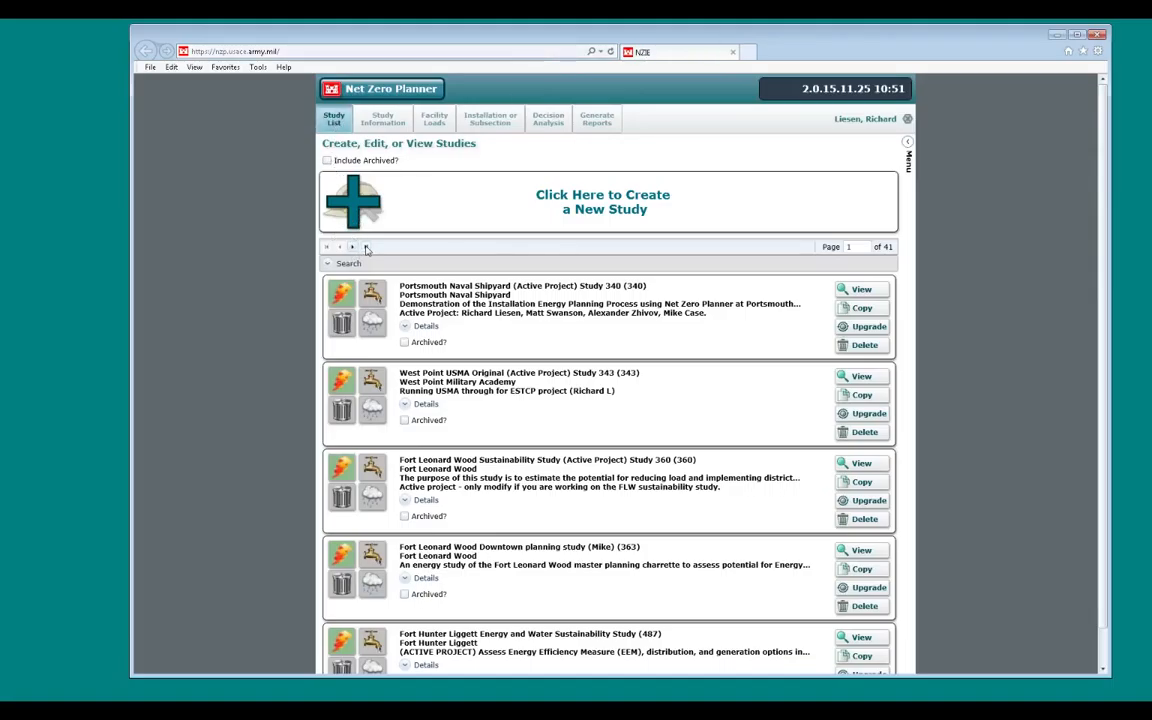
Step: Search the study list for studies with the name "illinois"
{"action": "left_click", "coordinate": [1147, 556]}
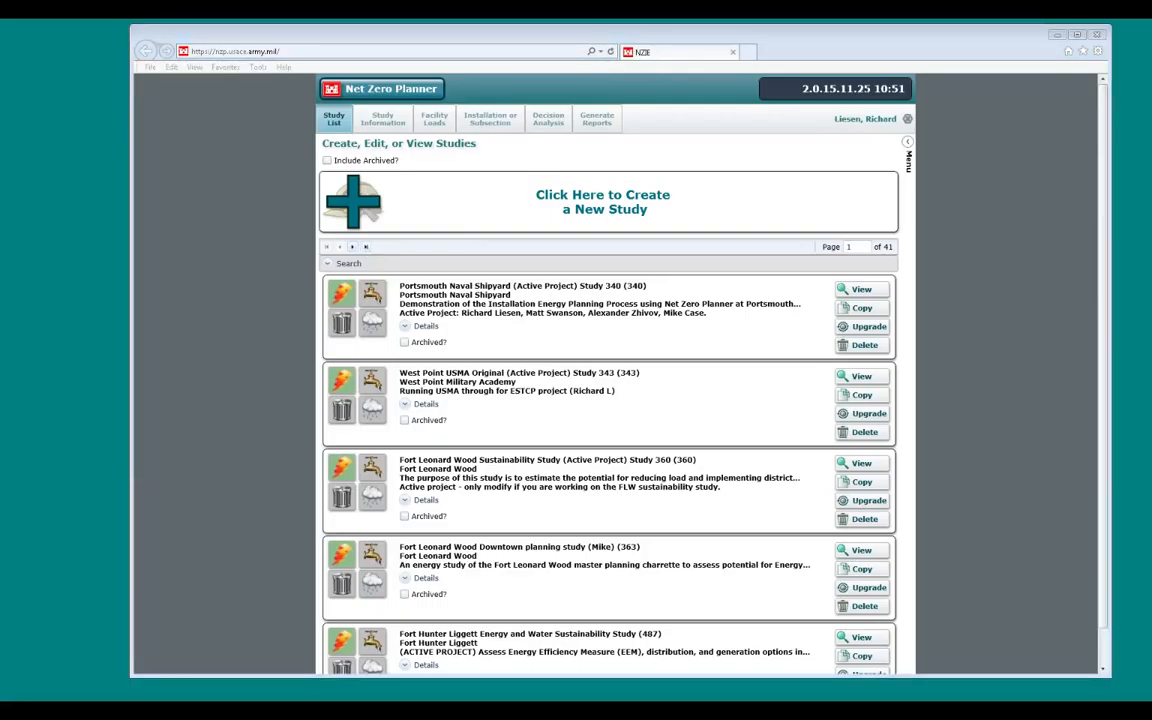
{"action": "left_click", "coordinate": [345, 263]}
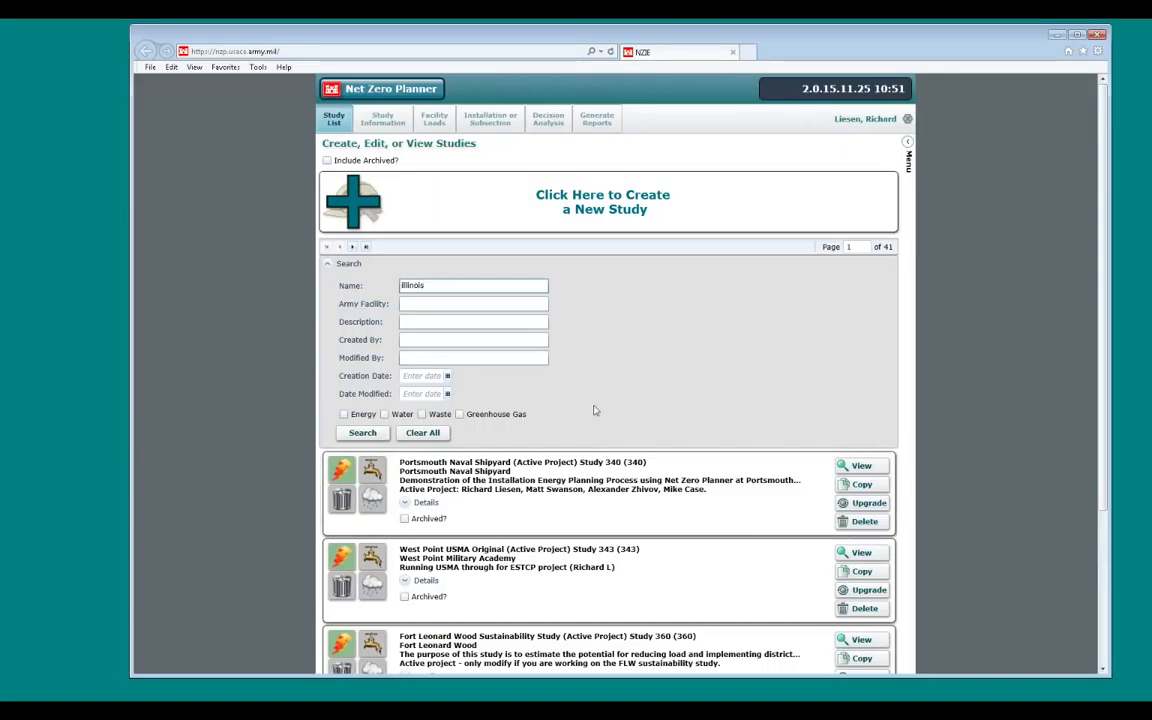
{"action": "left_click", "coordinate": [360, 437]}
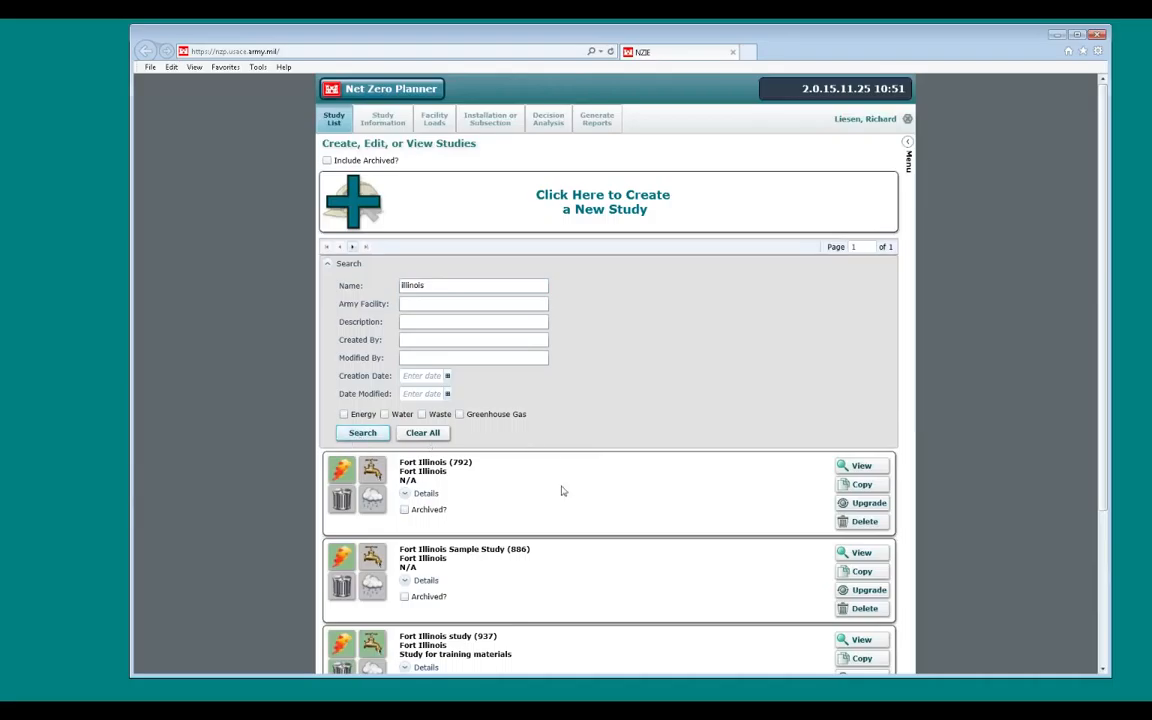
Step: Open the study Ft Illinois GIS Building Test (1016) for viewing
{"action": "scroll", "coordinate": [556, 485], "scroll_direction": "down", "scroll_amount": 3}
{"action": "scroll", "coordinate": [553, 480], "scroll_direction": "down", "scroll_amount": 1}
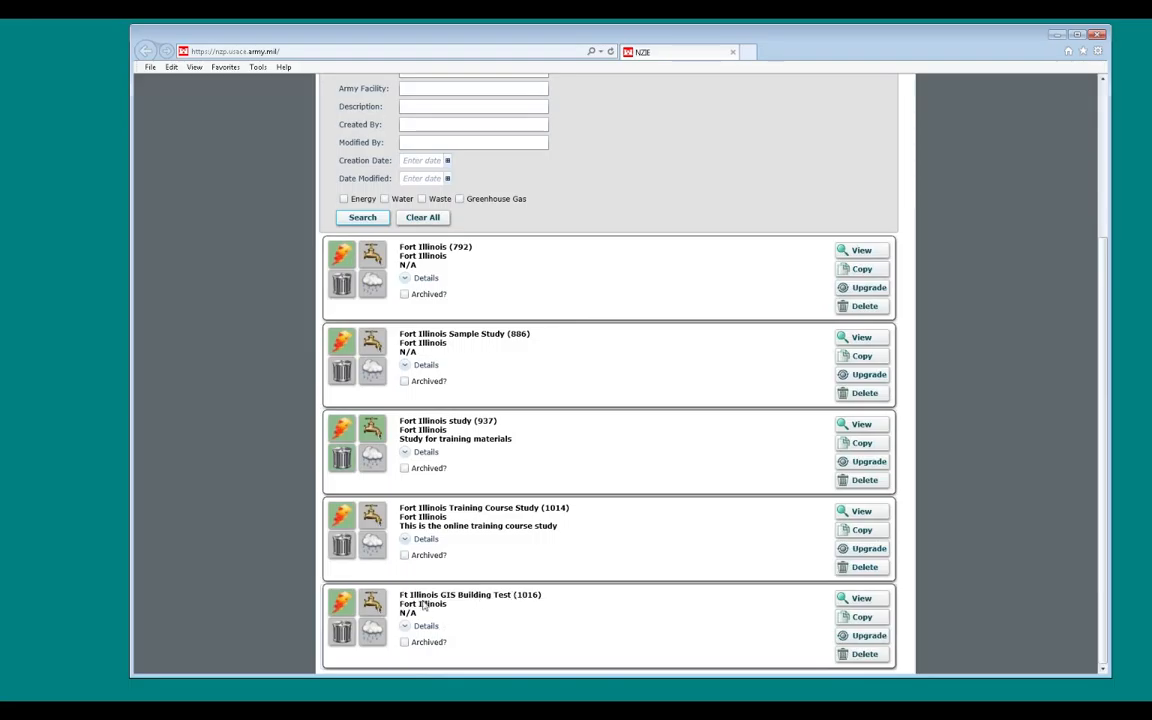
{"action": "left_click", "coordinate": [862, 599]}
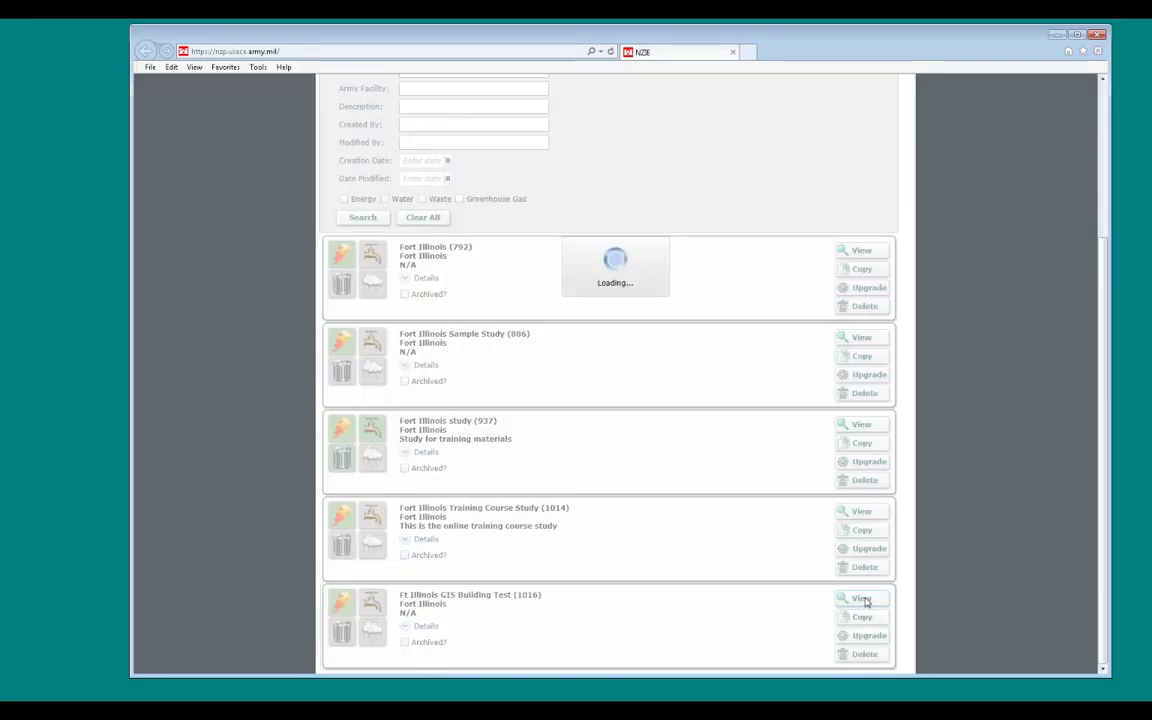
{"action": "scroll", "coordinate": [262, 240], "scroll_direction": "up", "scroll_amount": 3}
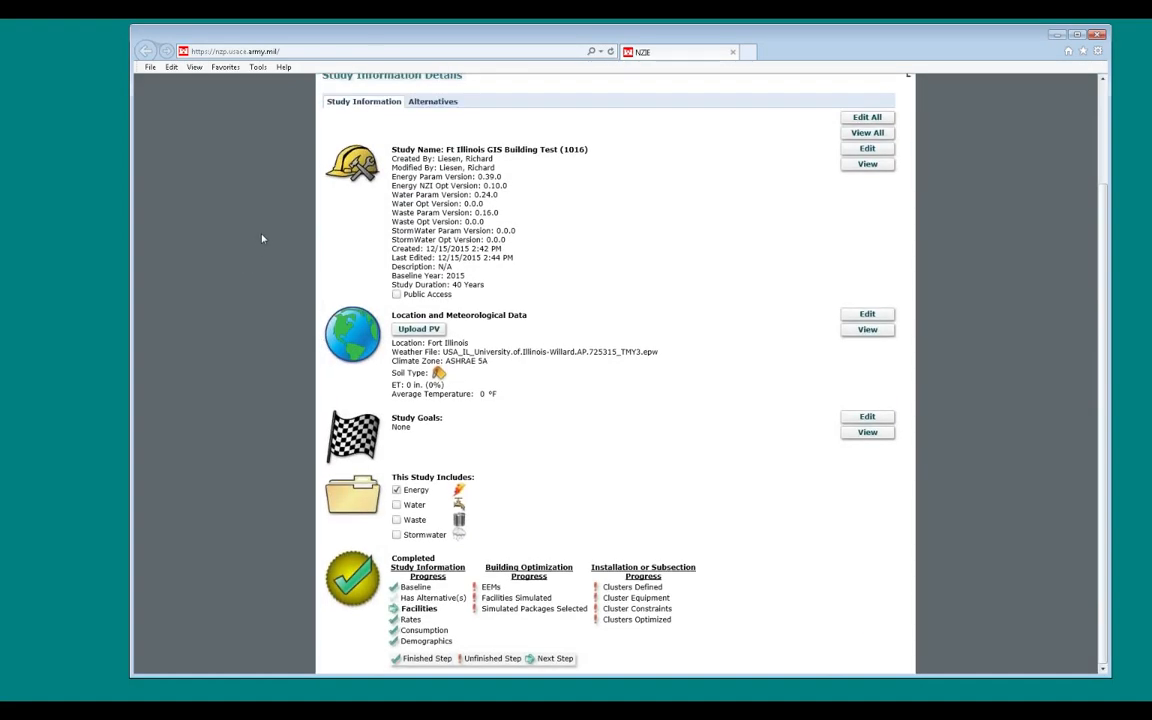
Step: Load the Master Facility List in the study's facilities and show it on the map
{"action": "left_click", "coordinate": [376, 121]}
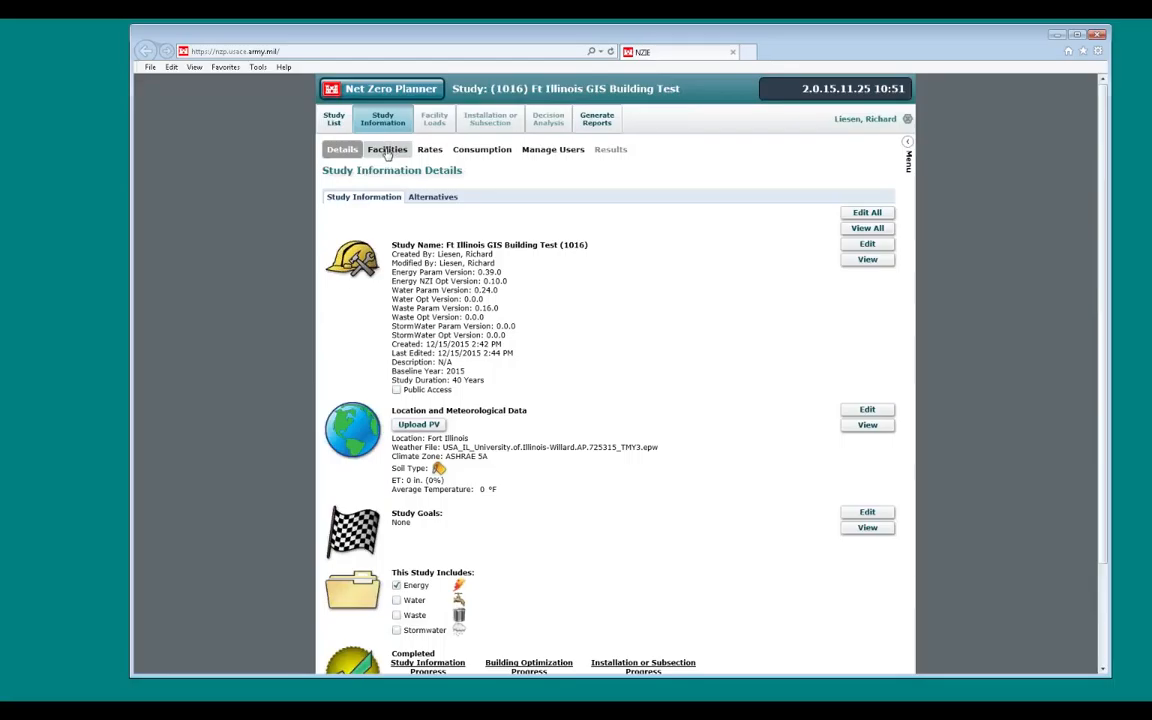
{"action": "left_click", "coordinate": [387, 150]}
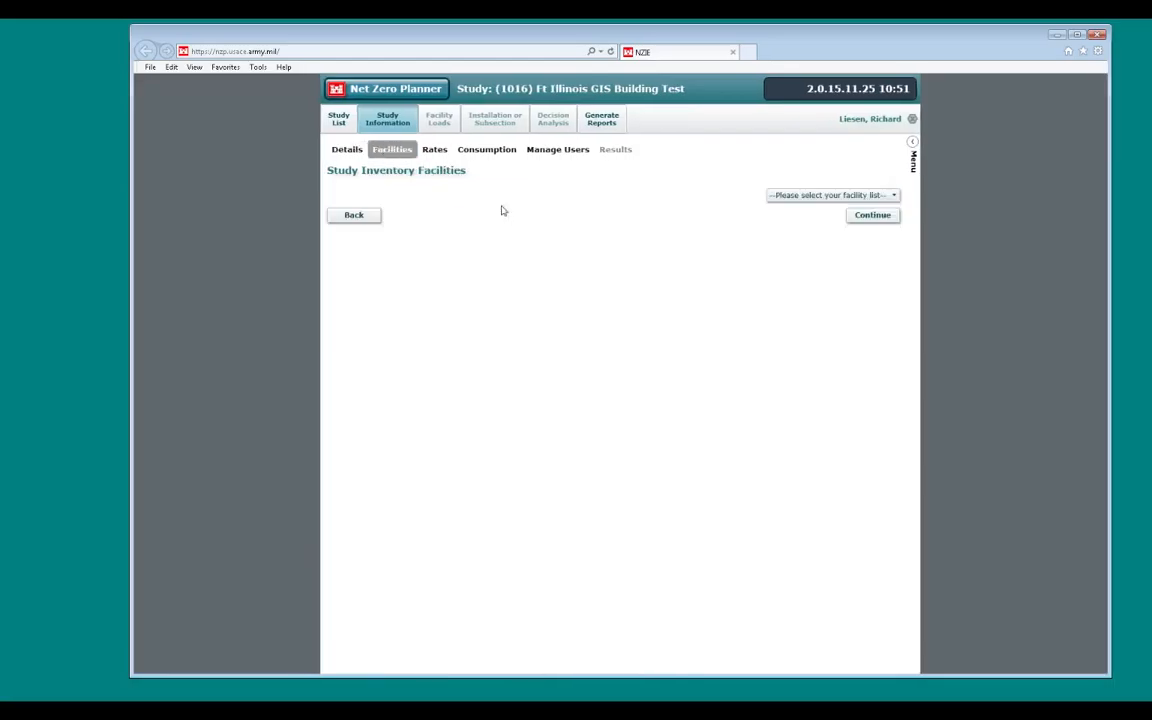
{"action": "left_click", "coordinate": [832, 195]}
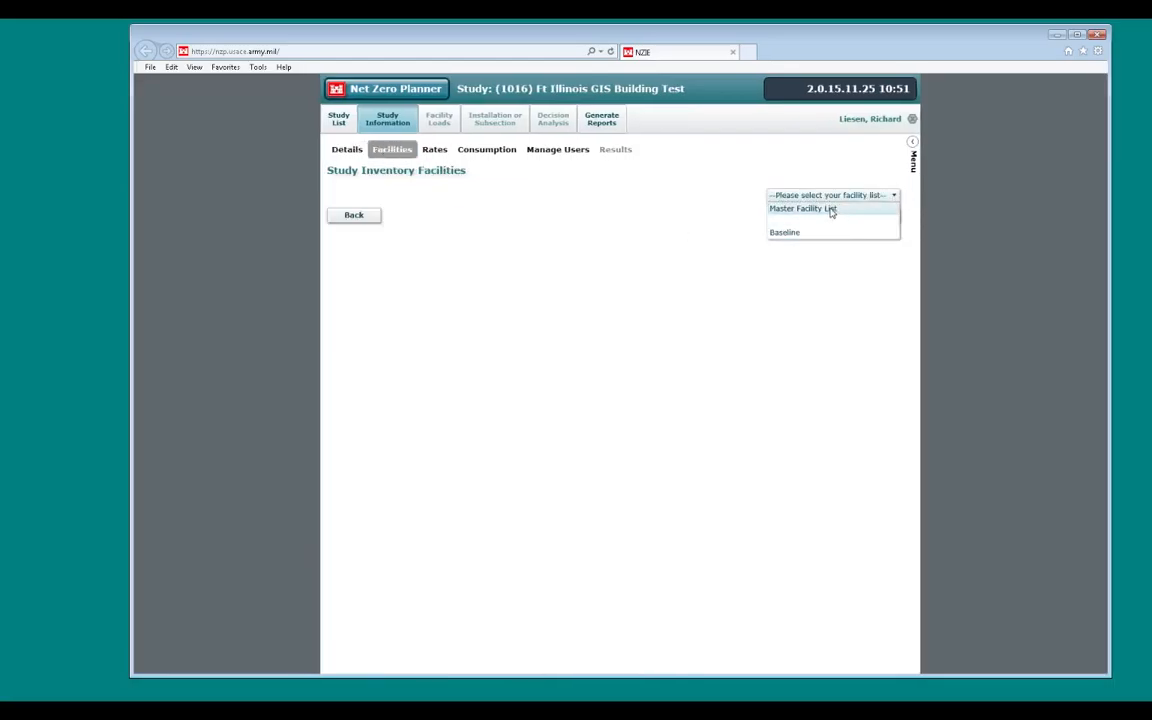
{"action": "left_click", "coordinate": [830, 209]}
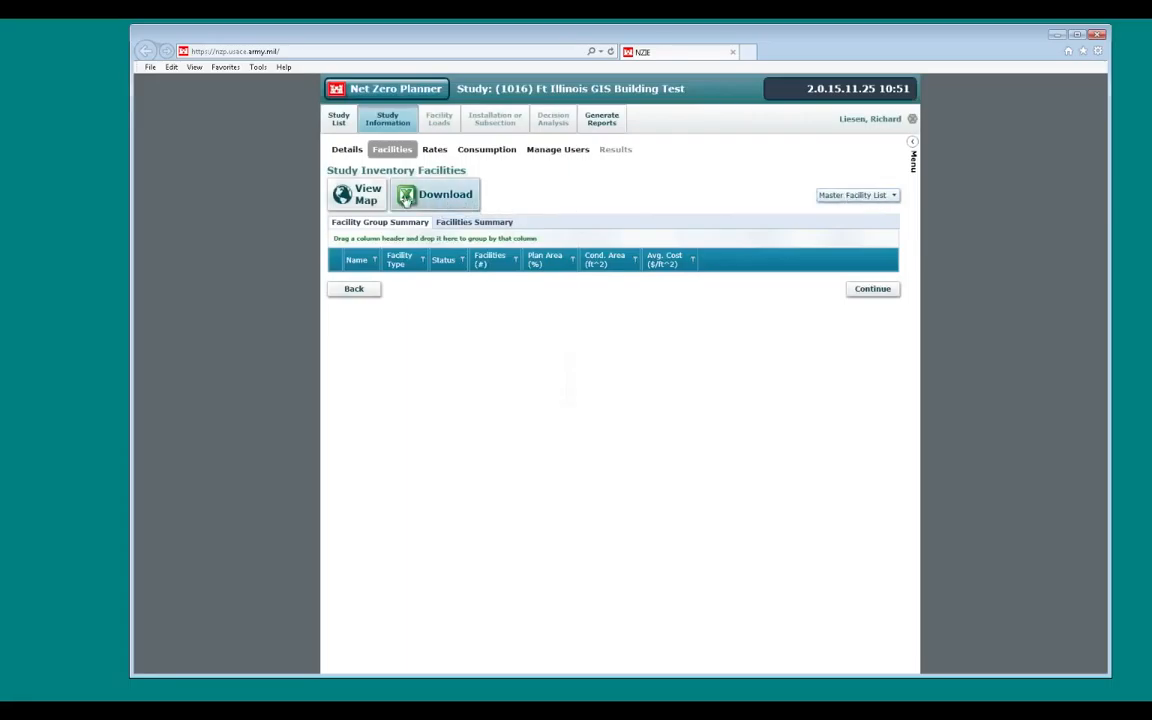
{"action": "left_click", "coordinate": [358, 194]}
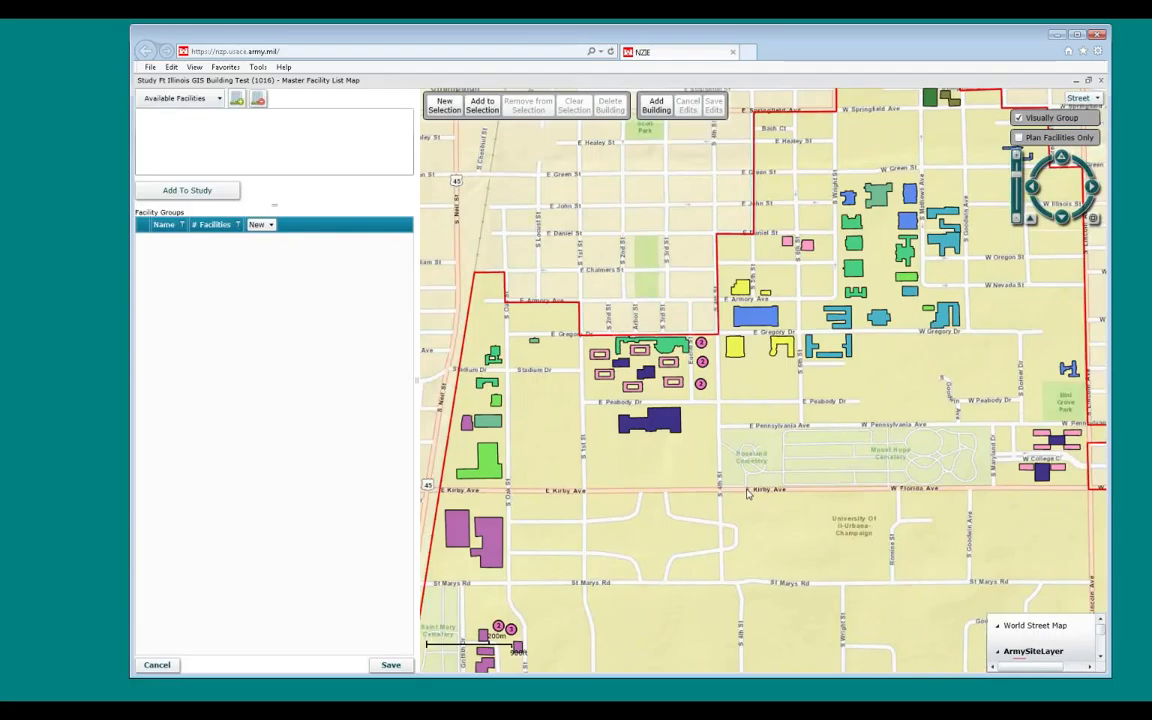
Step: Turn off visual grouping so buildings show individually on the map, and review the legend of building types
{"action": "scroll", "coordinate": [748, 493], "scroll_direction": "down", "scroll_amount": 1}
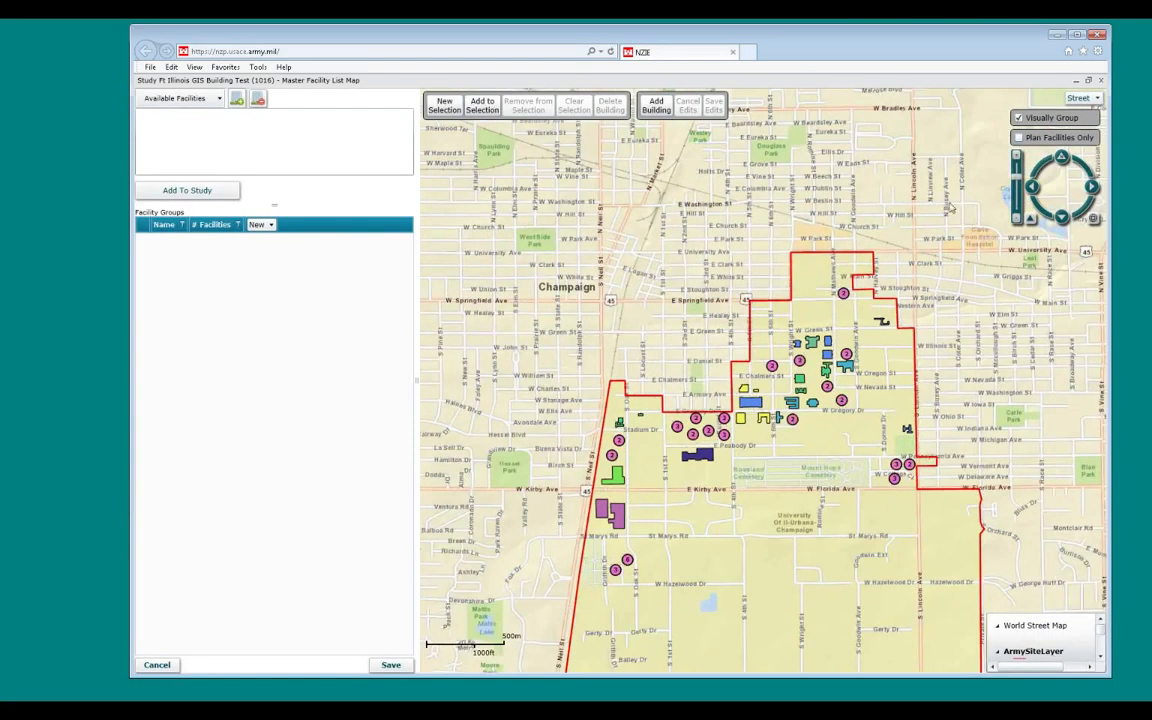
{"action": "left_click", "coordinate": [1018, 118]}
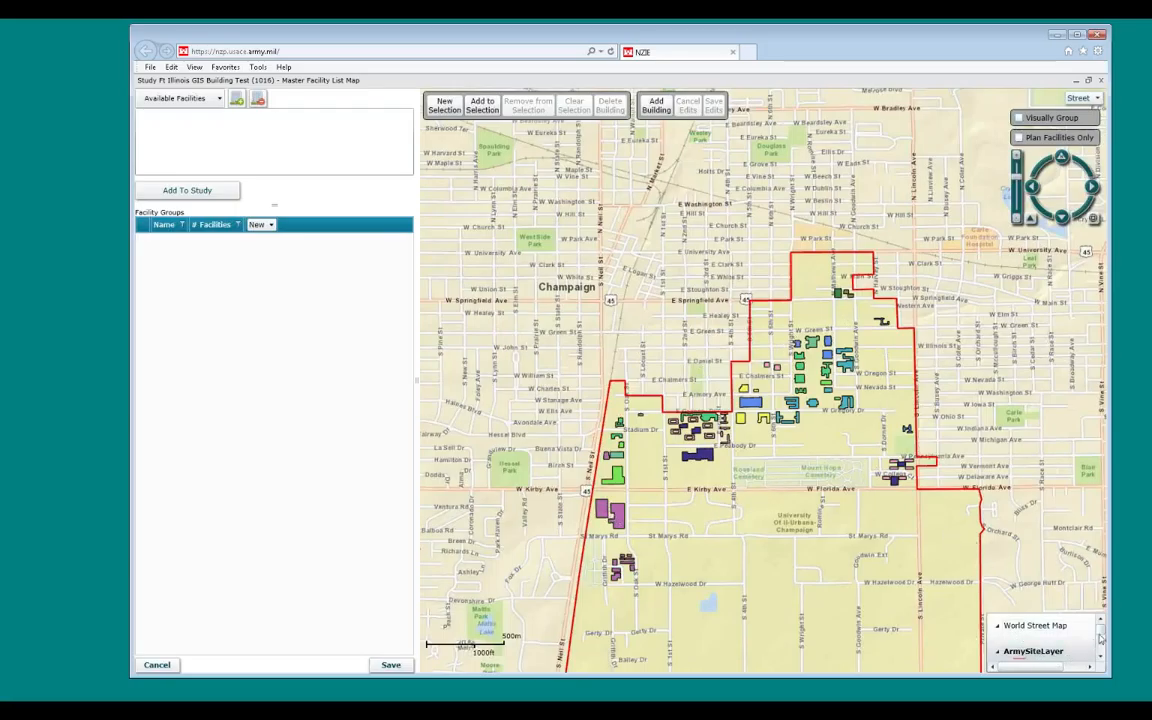
{"action": "left_click_drag", "start_coordinate": [1101, 631], "coordinate": [1102, 655]}
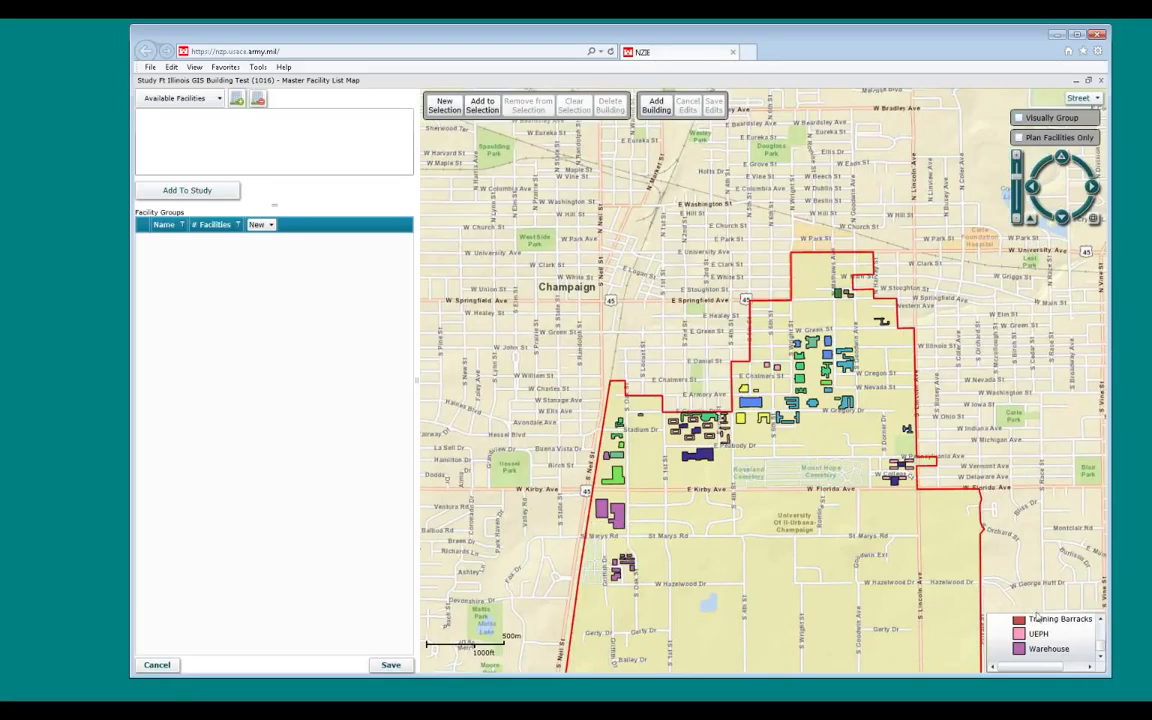
{"action": "left_click_drag", "start_coordinate": [1100, 647], "coordinate": [1100, 622]}
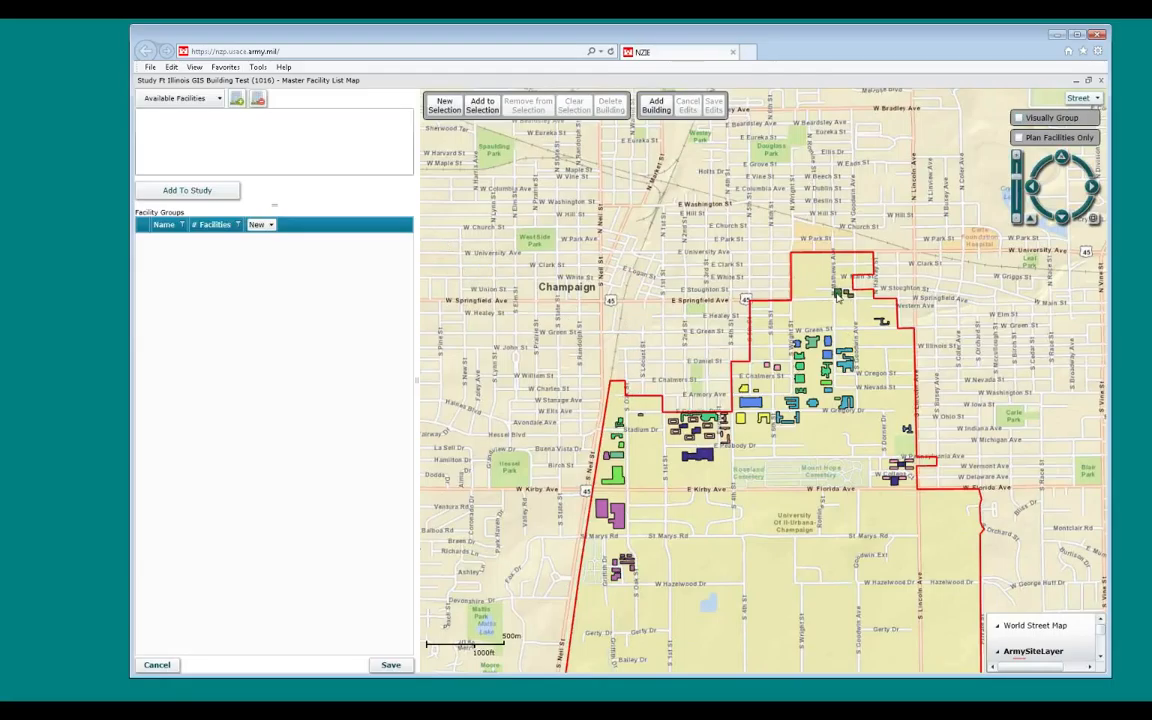
Step: Select all buildings inside the installation boundary on the map, add them to the study and save
{"action": "mouse_move", "coordinate": [841, 293]}
{"action": "mouse_move", "coordinate": [883, 327]}
{"action": "mouse_move", "coordinate": [908, 431]}
{"action": "left_click_drag", "start_coordinate": [572, 254], "coordinate": [677, 273]}
{"action": "left_click_drag", "start_coordinate": [760, 281], "coordinate": [1003, 605]}
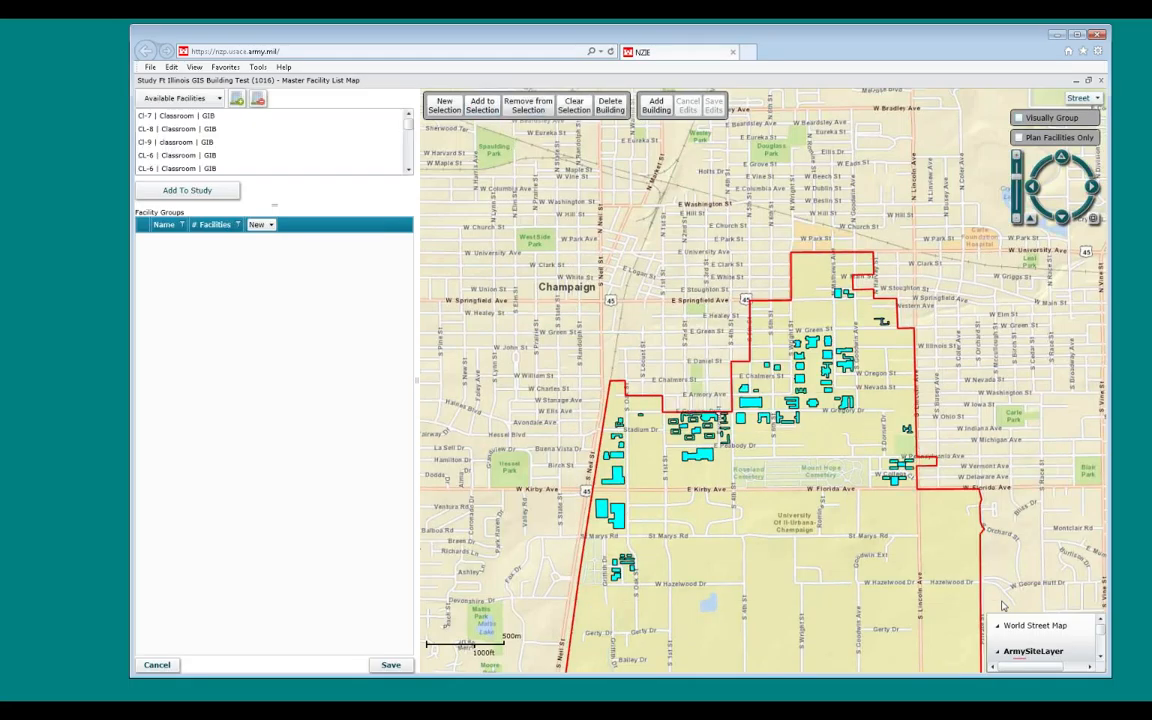
{"action": "left_click", "coordinate": [194, 191]}
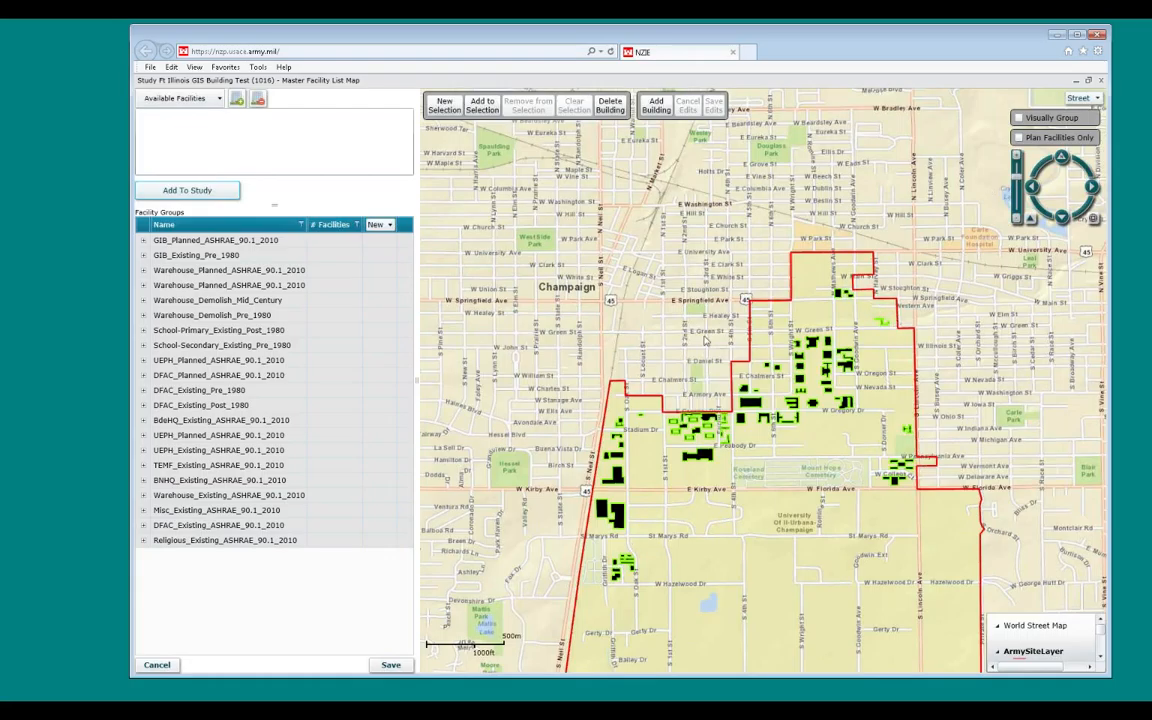
{"action": "left_click", "coordinate": [391, 666]}
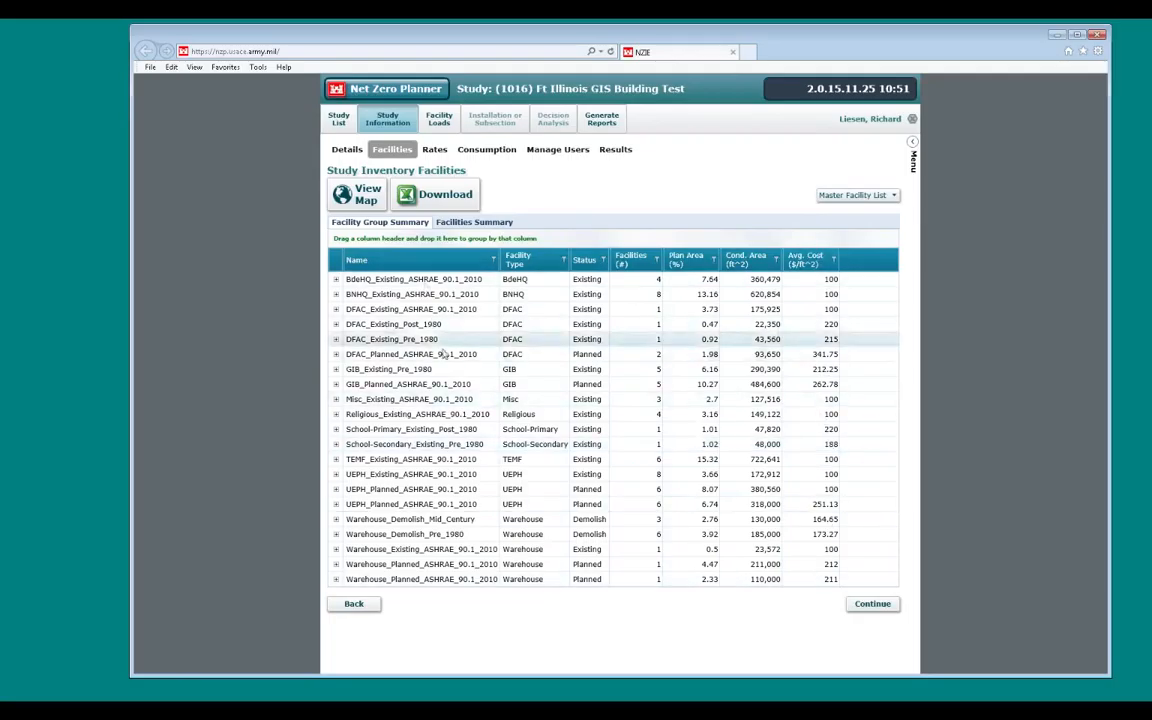
Step: Review the individual buildings in the Facilities Summary down to the end of the list
{"action": "left_click", "coordinate": [474, 223]}
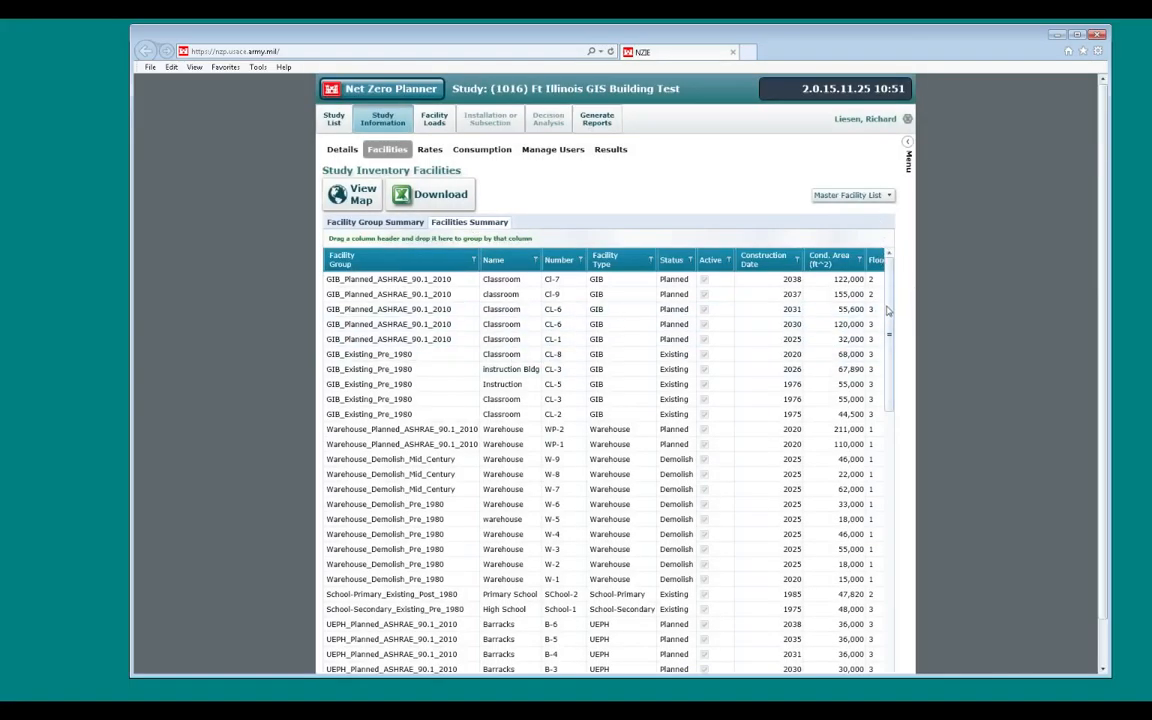
{"action": "left_click_drag", "start_coordinate": [892, 302], "coordinate": [903, 500]}
{"action": "scroll", "coordinate": [914, 578], "scroll_direction": "down", "scroll_amount": 3}
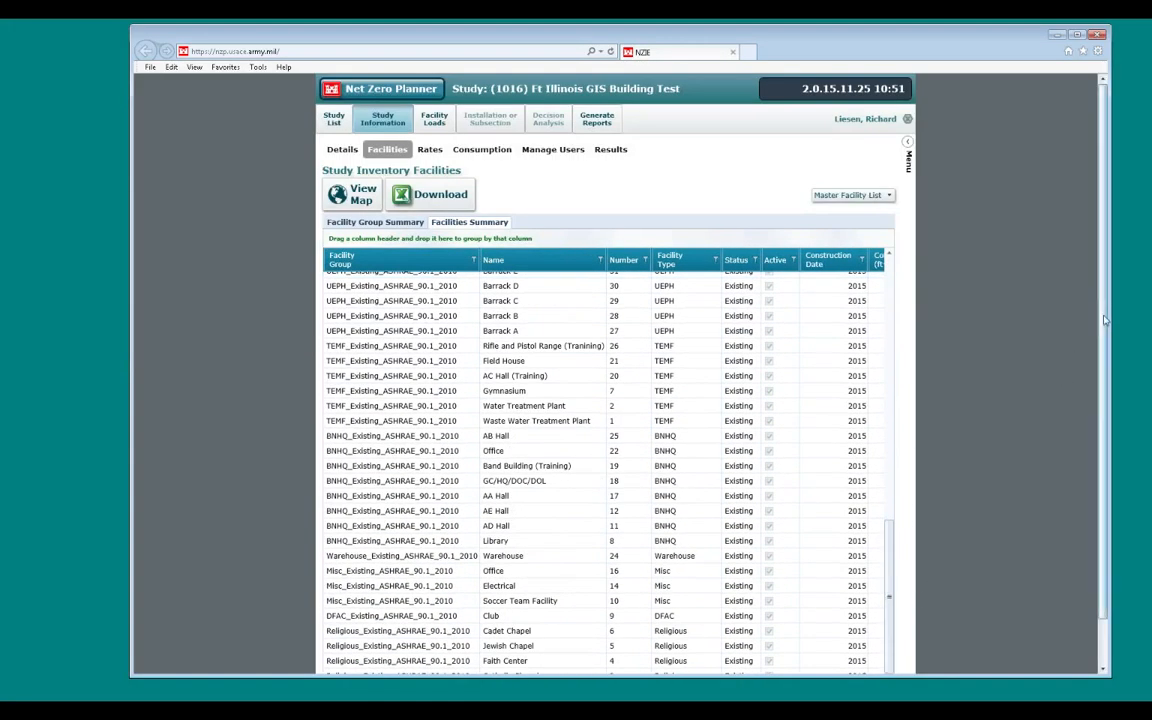
{"action": "scroll", "coordinate": [995, 300], "scroll_direction": "down", "scroll_amount": 1}
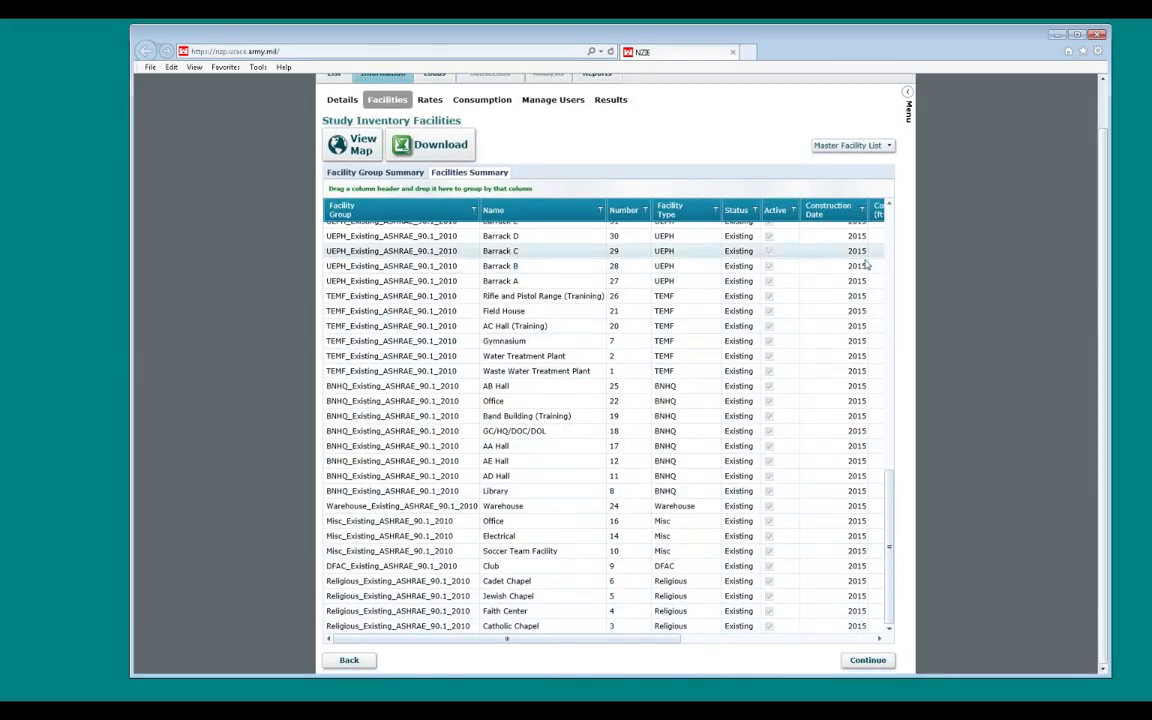
{"action": "mouse_move", "coordinate": [888, 612]}
{"action": "left_mouse_down"}
{"action": "mouse_move", "coordinate": [899, 332]}
{"action": "mouse_move", "coordinate": [899, 625]}
{"action": "left_mouse_up"}
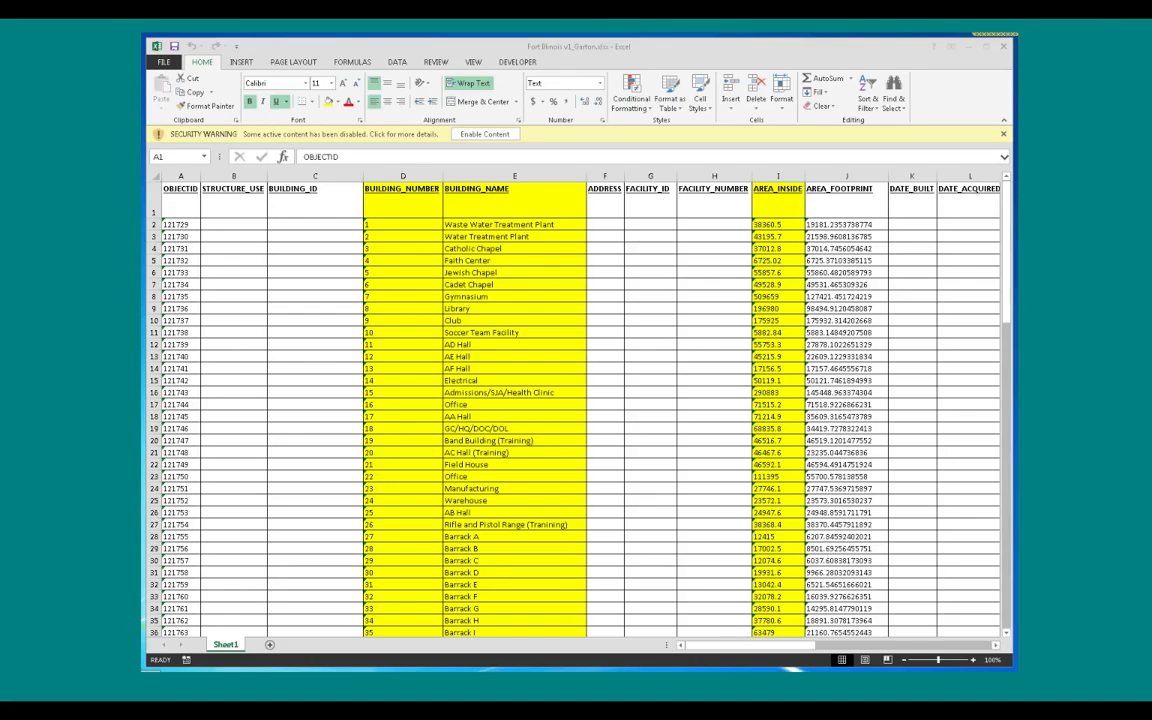
Step: Switch to the Fort Illinois building workbook in Excel, widen its window and examine the highlighted columns and the last building rows
{"action": "left_click", "coordinate": [658, 46]}
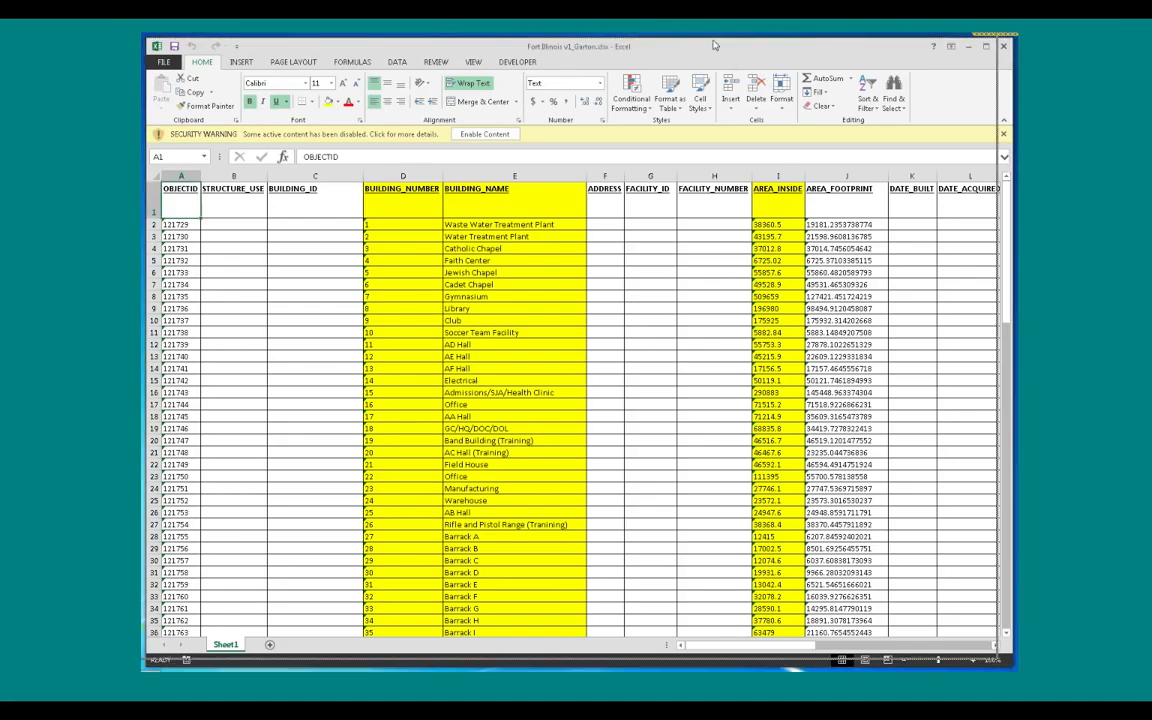
{"action": "left_click_drag", "start_coordinate": [584, 54], "coordinate": [571, 52]}
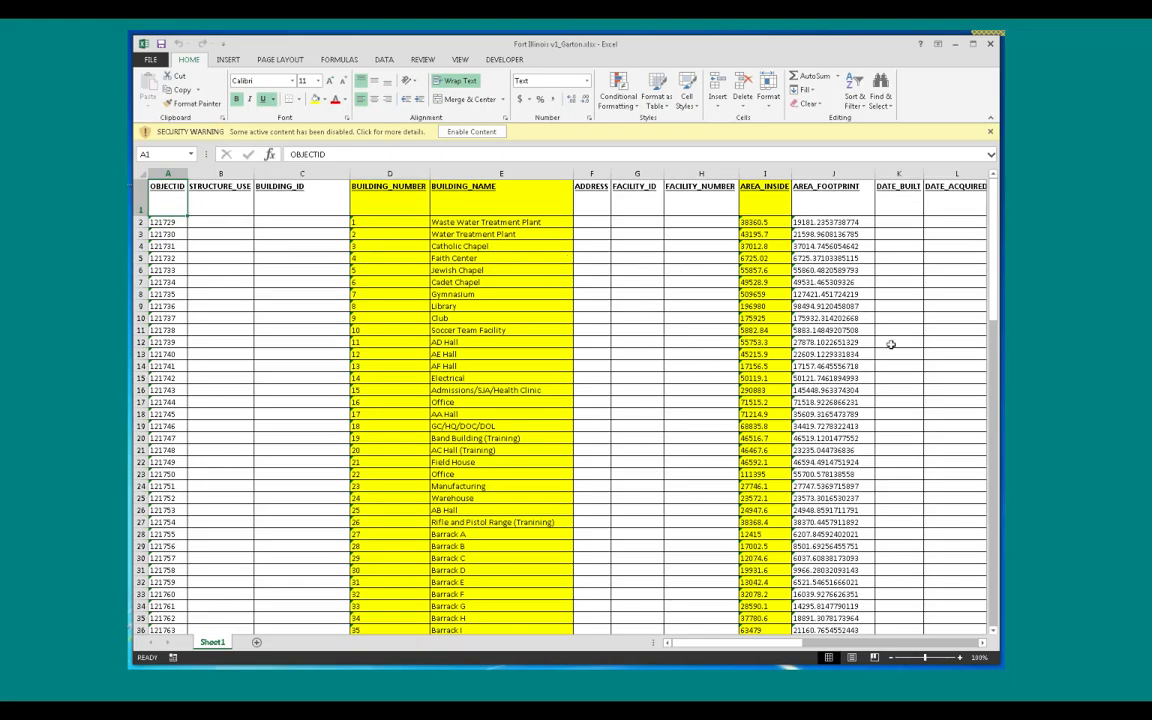
{"action": "left_click_drag", "start_coordinate": [995, 278], "coordinate": [1021, 617]}
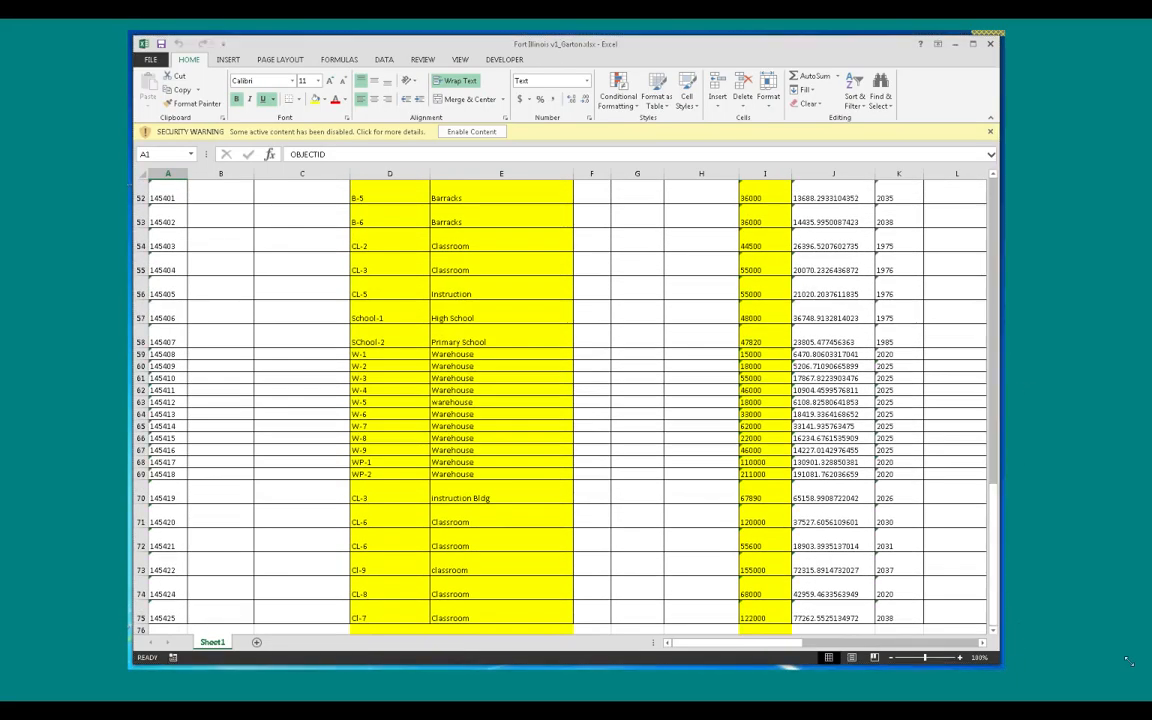
{"action": "left_click_drag", "start_coordinate": [1000, 660], "coordinate": [1130, 662]}
{"action": "left_click_drag", "start_coordinate": [772, 641], "coordinate": [945, 636]}
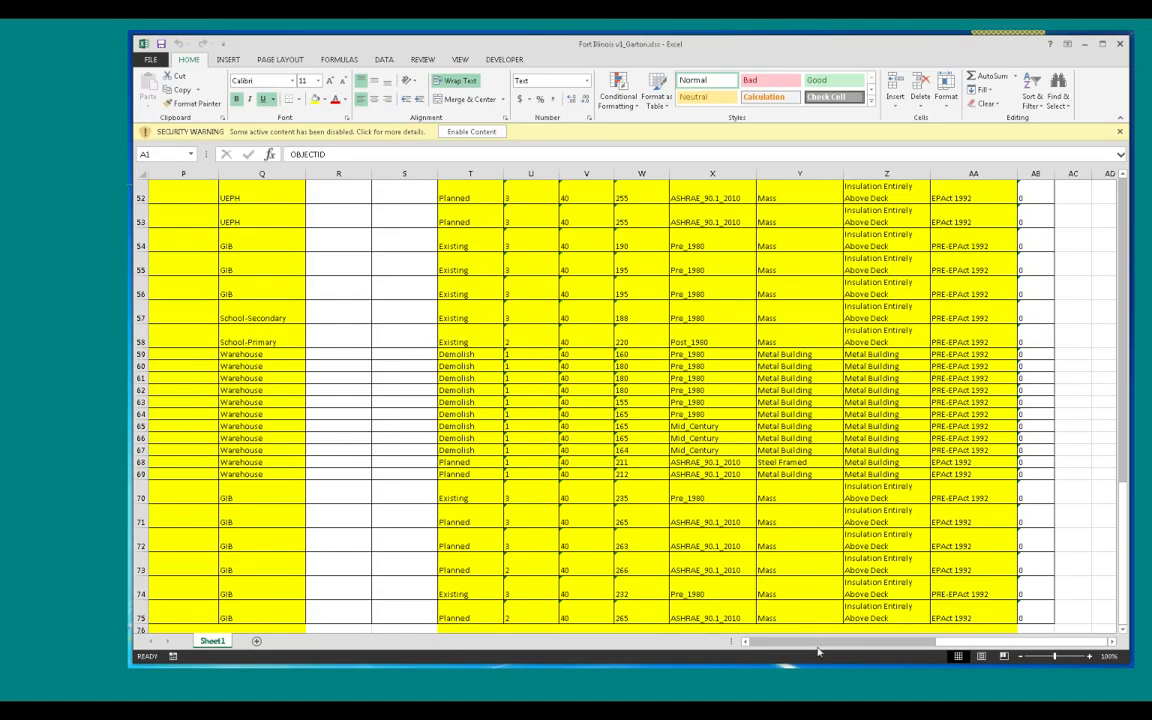
{"action": "left_click_drag", "start_coordinate": [962, 645], "coordinate": [815, 642]}
{"action": "scroll", "coordinate": [494, 350], "scroll_direction": "up", "scroll_amount": 17}
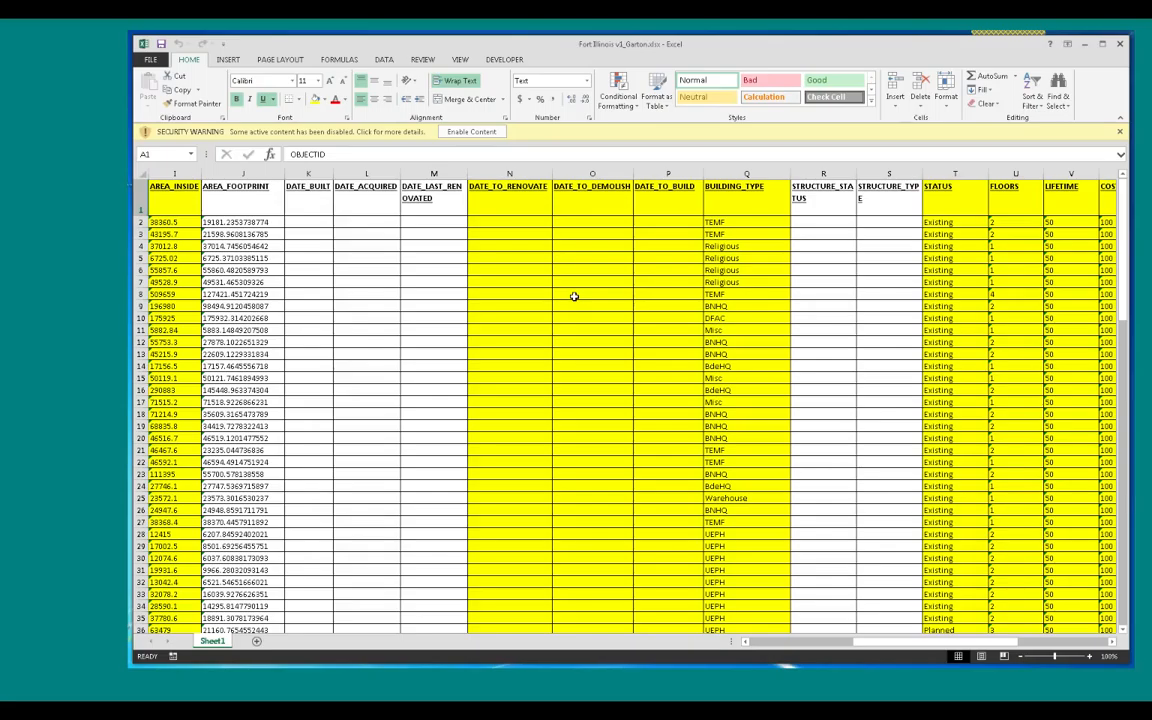
Step: Examine the columns from BUILDING_NUMBER to BUILDING_TYPE and select the Electrical building's type cell, Q15
{"action": "left_click_drag", "start_coordinate": [840, 642], "coordinate": [758, 652]}
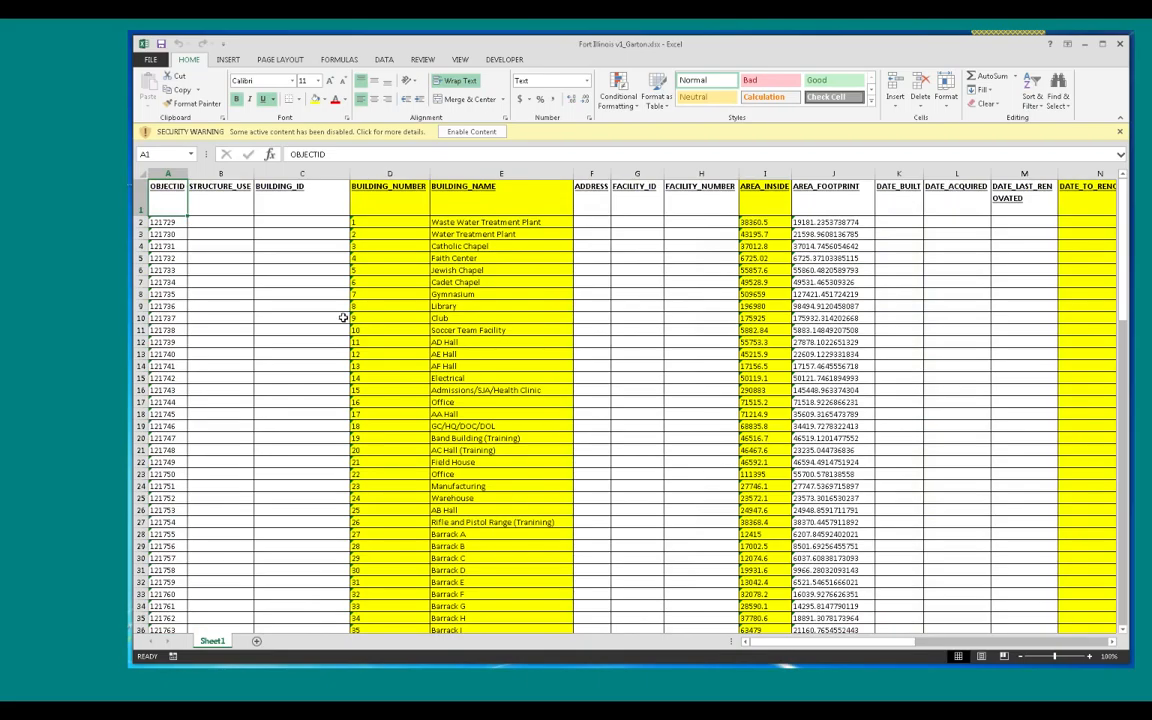
{"action": "left_click_drag", "start_coordinate": [875, 643], "coordinate": [1003, 655]}
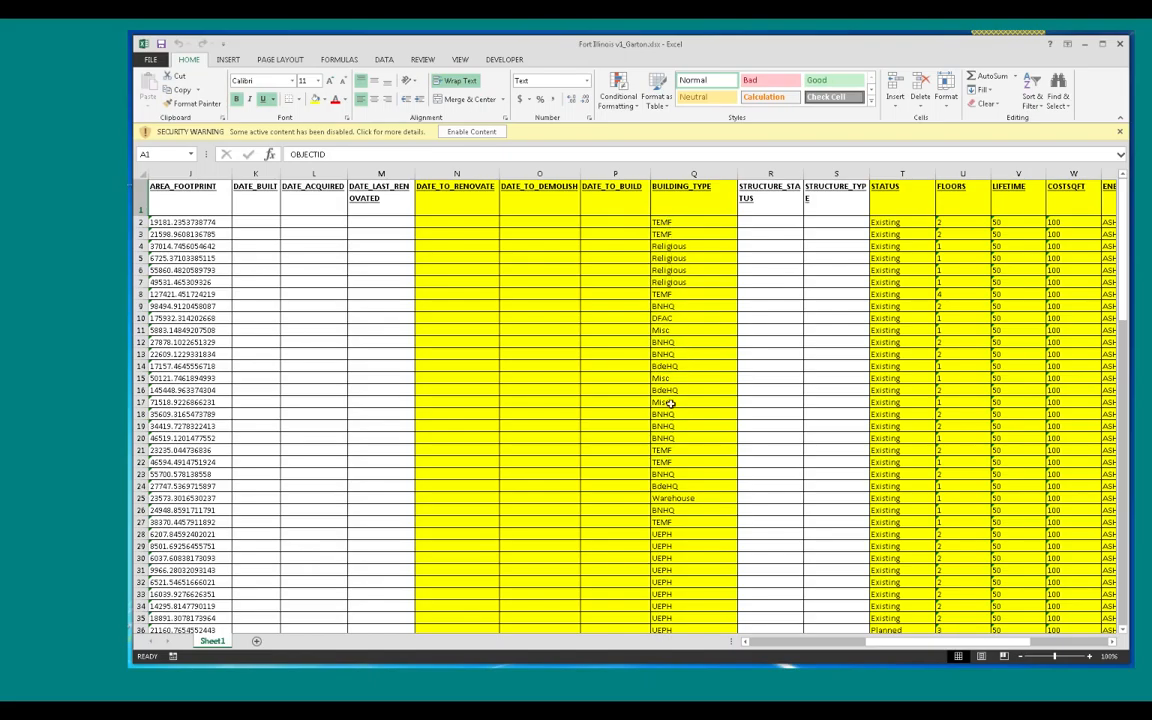
{"action": "left_click", "coordinate": [664, 378]}
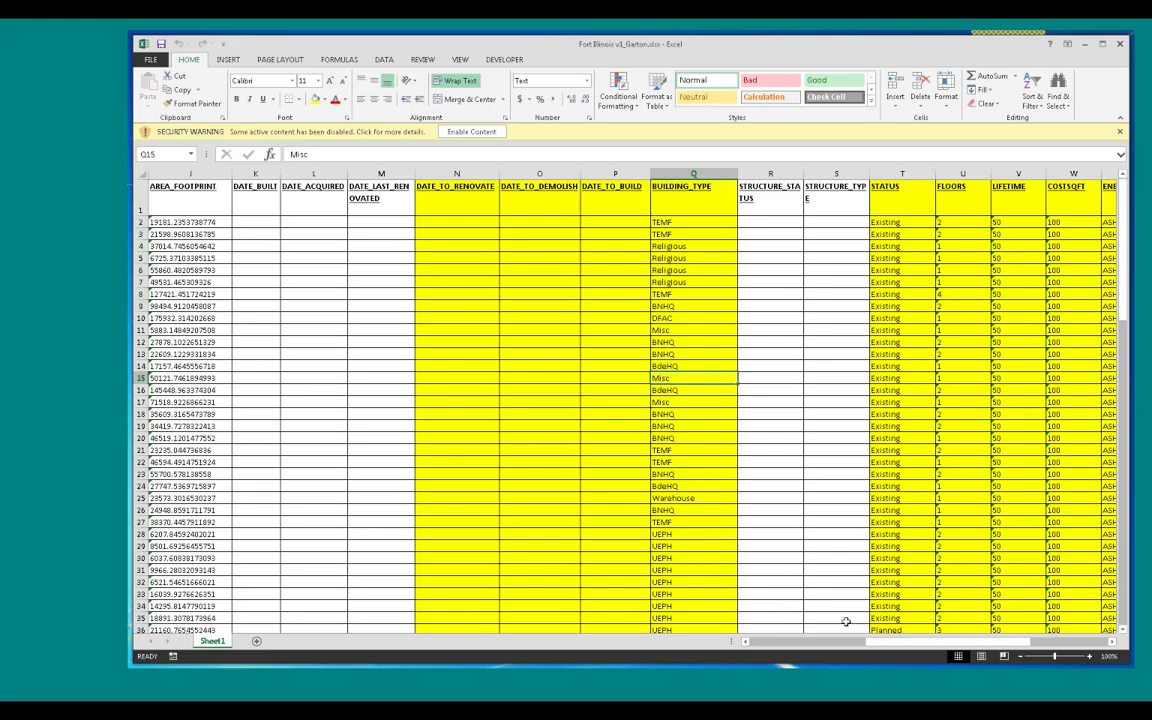
Step: Check the added building rows, and inspect the AREA_FOOTPRINT and AREA_INSIDE values of AA Hall in row 18
{"action": "left_click_drag", "start_coordinate": [812, 641], "coordinate": [790, 655]}
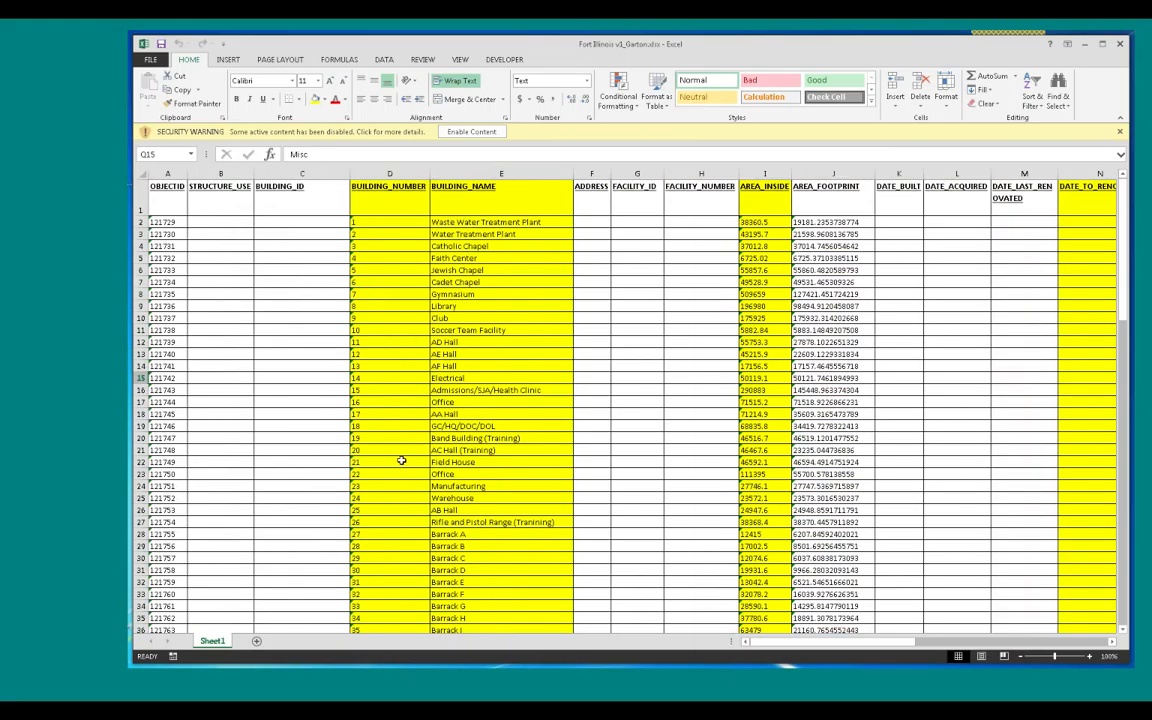
{"action": "scroll", "coordinate": [402, 461], "scroll_direction": "down", "scroll_amount": 12}
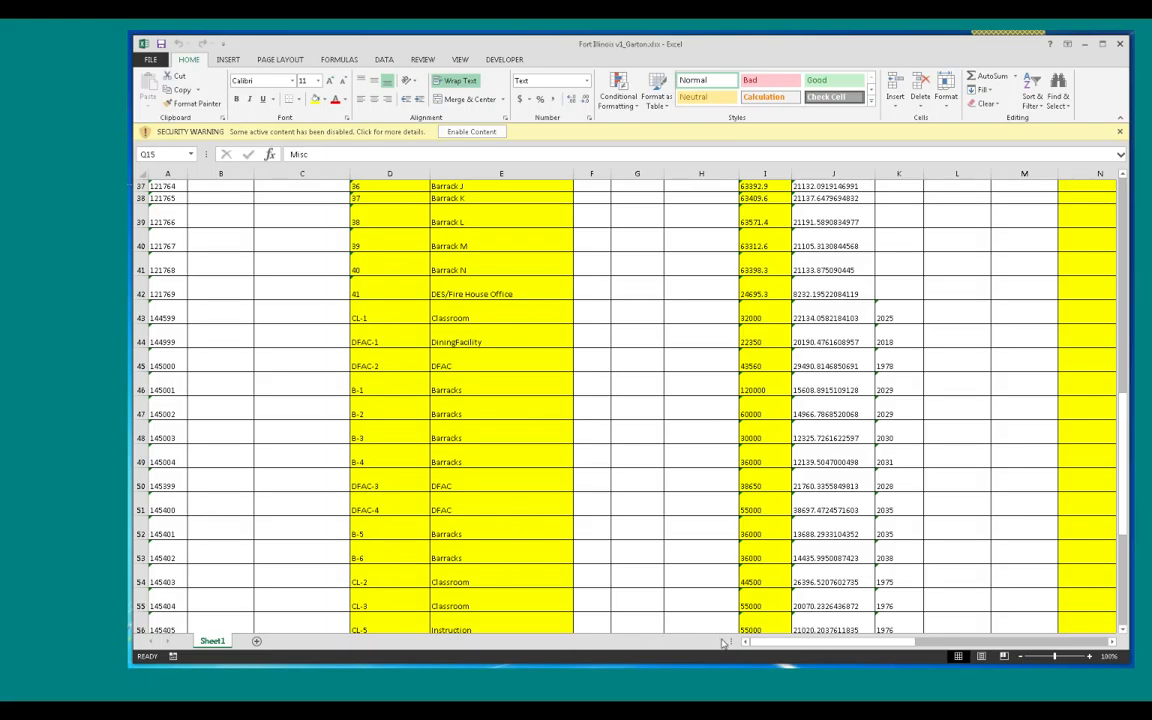
{"action": "left_click_drag", "start_coordinate": [803, 655], "coordinate": [862, 657]}
{"action": "scroll", "coordinate": [694, 476], "scroll_direction": "up", "scroll_amount": 12}
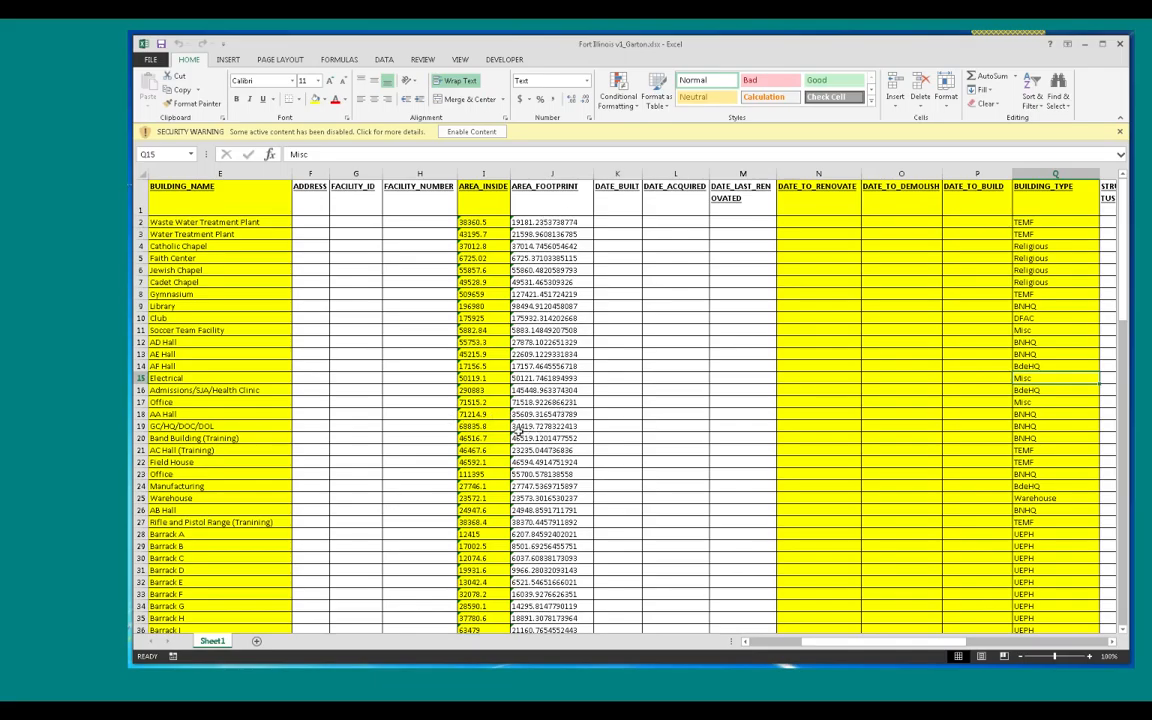
{"action": "left_click", "coordinate": [537, 414]}
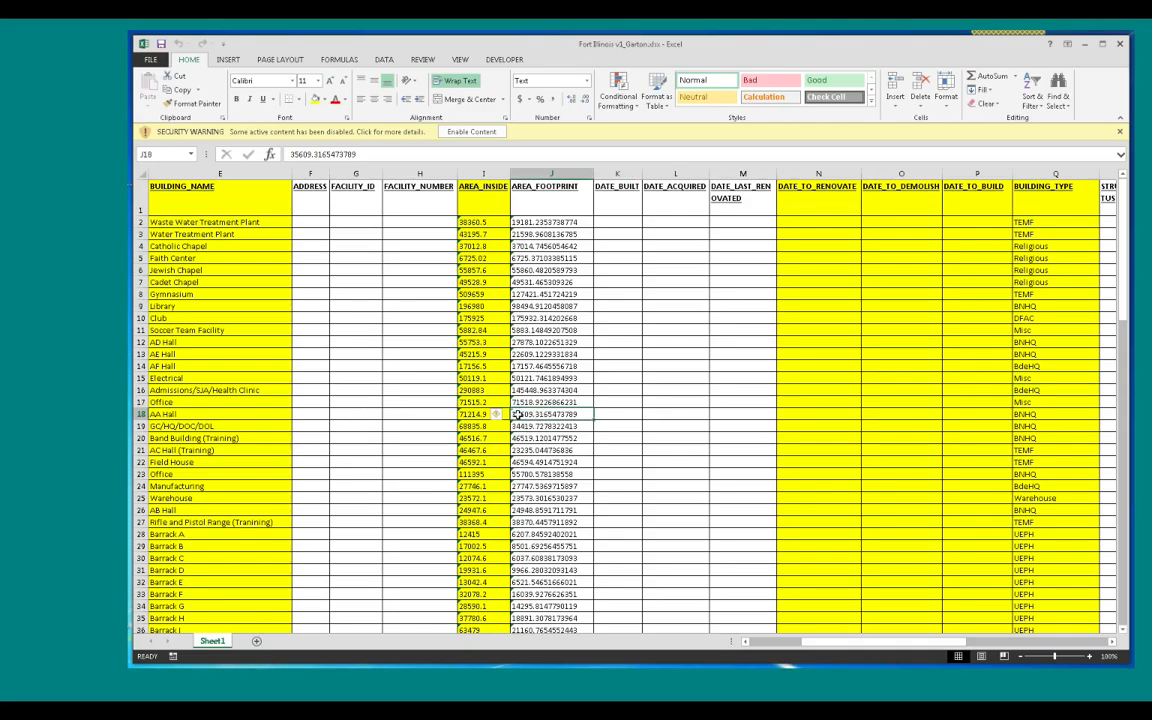
{"action": "left_click", "coordinate": [469, 415]}
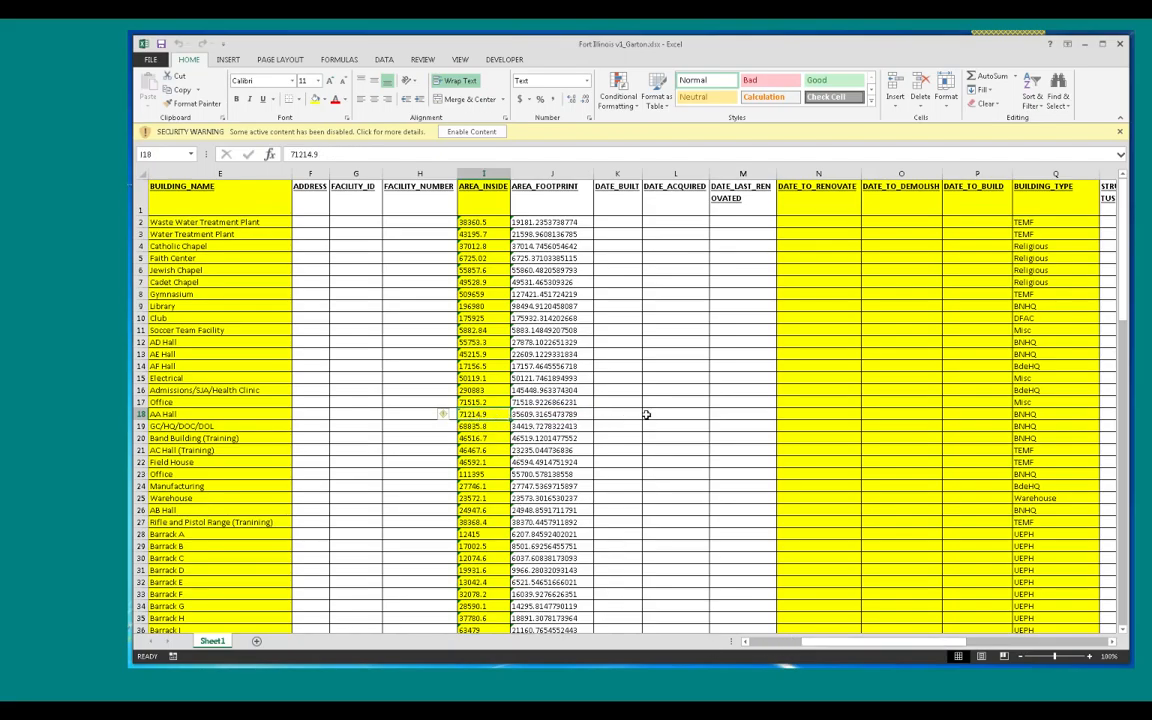
Step: Follow AA Hall's row 18 across to its FLOORS cell, U18, and look back over the identification and area columns
{"action": "left_click", "coordinate": [646, 414]}
{"action": "key", "text": "Right"}
{"action": "key", "text": "Right"}
{"action": "key", "text": "Right"}
{"action": "key", "text": "Right"}
{"action": "key", "text": "Right"}
{"action": "key", "text": "Right"}
{"action": "key", "text": "Right"}
{"action": "key", "text": "Right"}
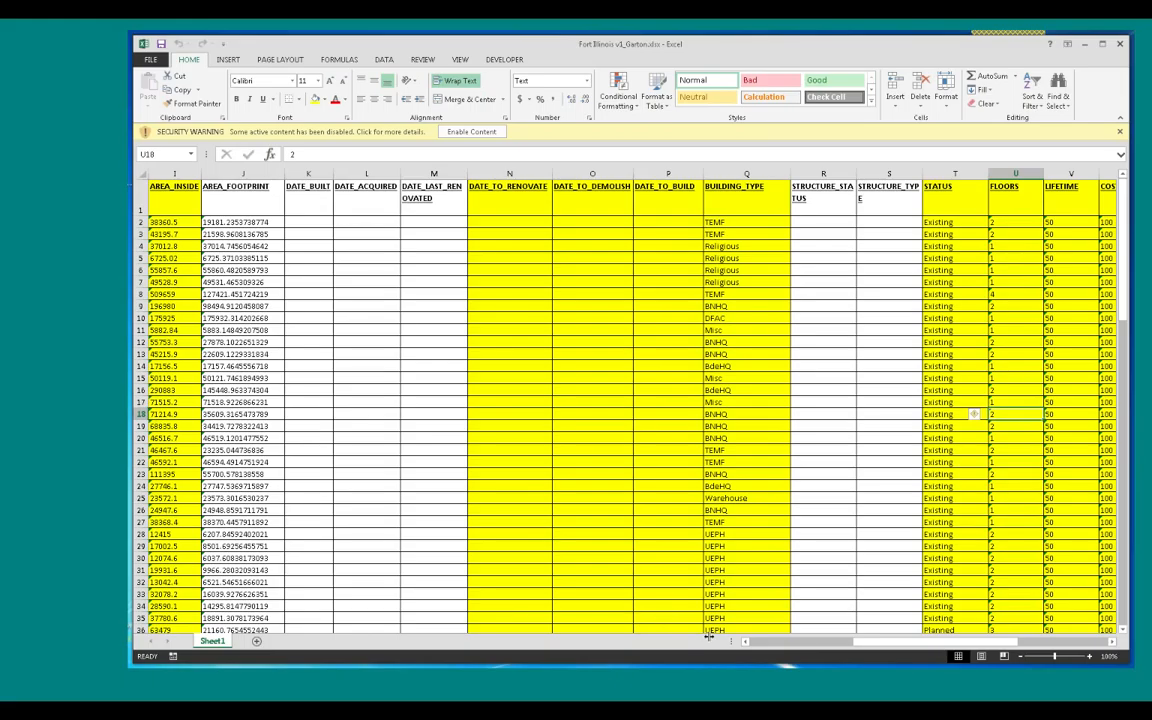
{"action": "left_click_drag", "start_coordinate": [917, 649], "coordinate": [807, 649]}
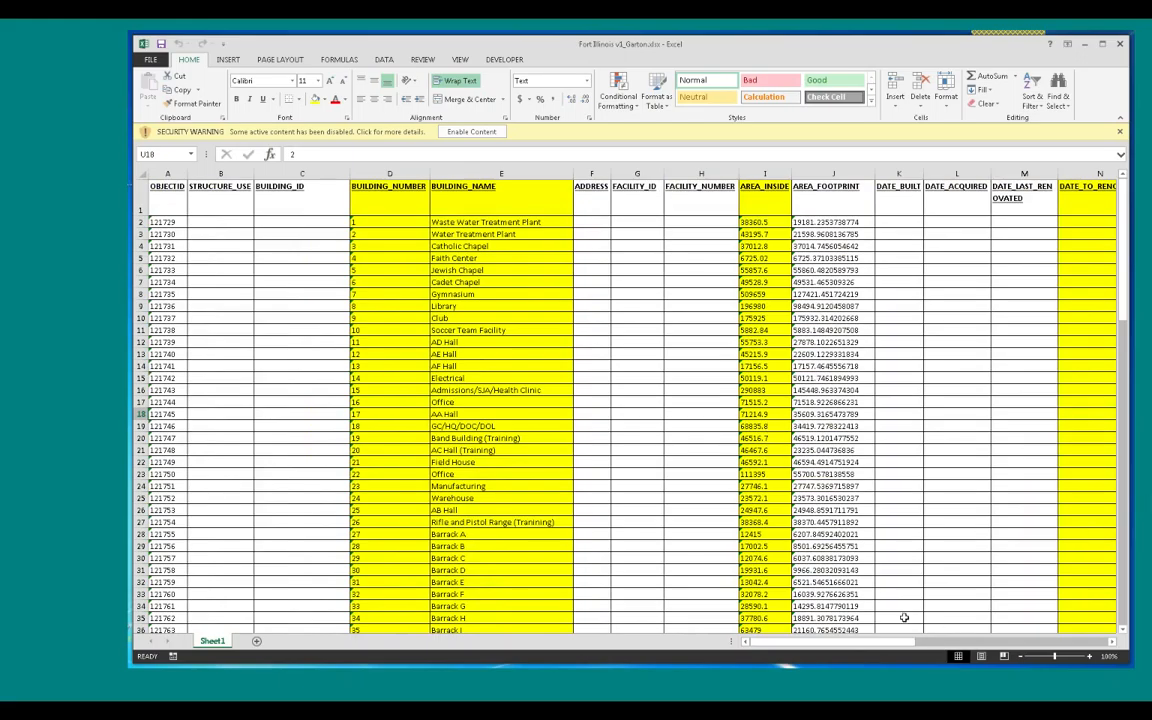
Step: Examine the columns from BUILDING_TYPE to WATER_CODE, including STATUS, COSTSQFT and ENERGY_CODE, for the first and last building rows
{"action": "left_click_drag", "start_coordinate": [830, 642], "coordinate": [1030, 642]}
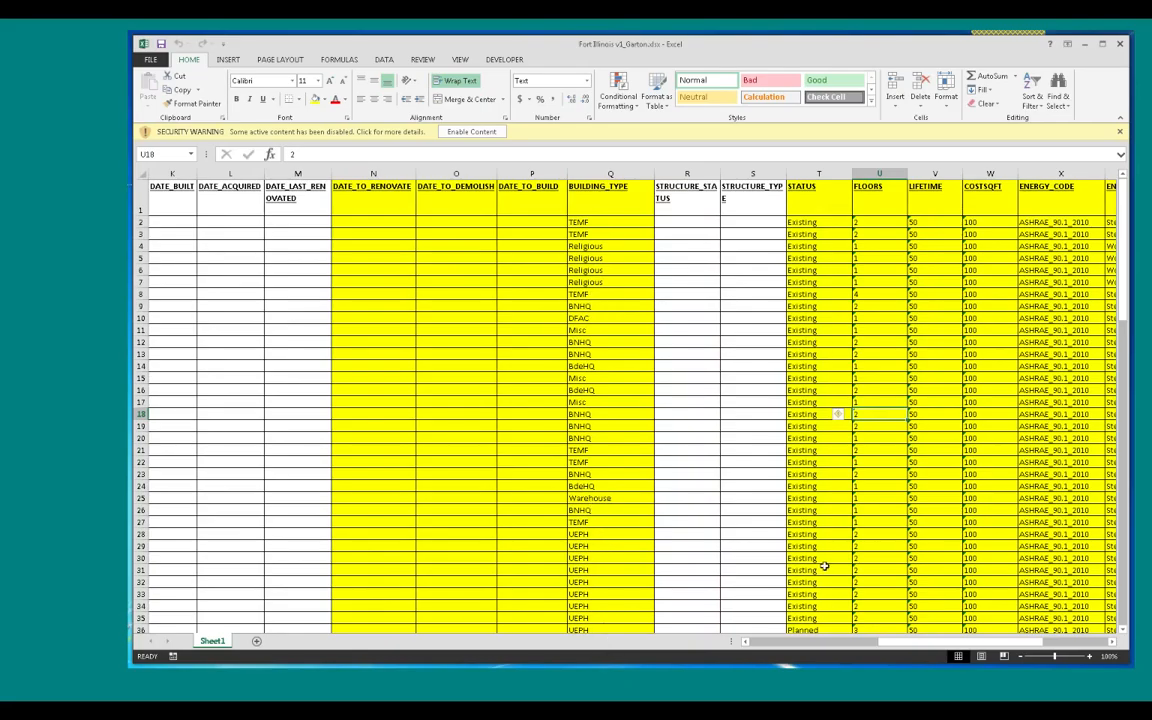
{"action": "left_click_drag", "start_coordinate": [1124, 276], "coordinate": [1124, 294]}
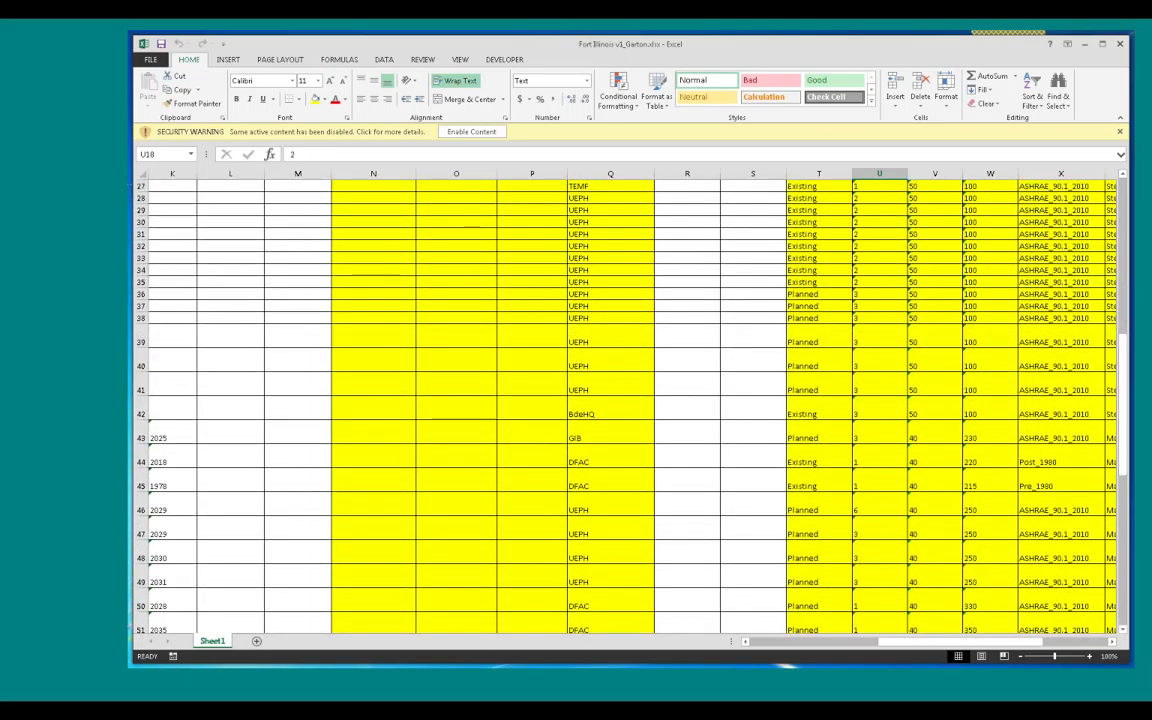
{"action": "left_click_drag", "start_coordinate": [1122, 358], "coordinate": [1122, 376]}
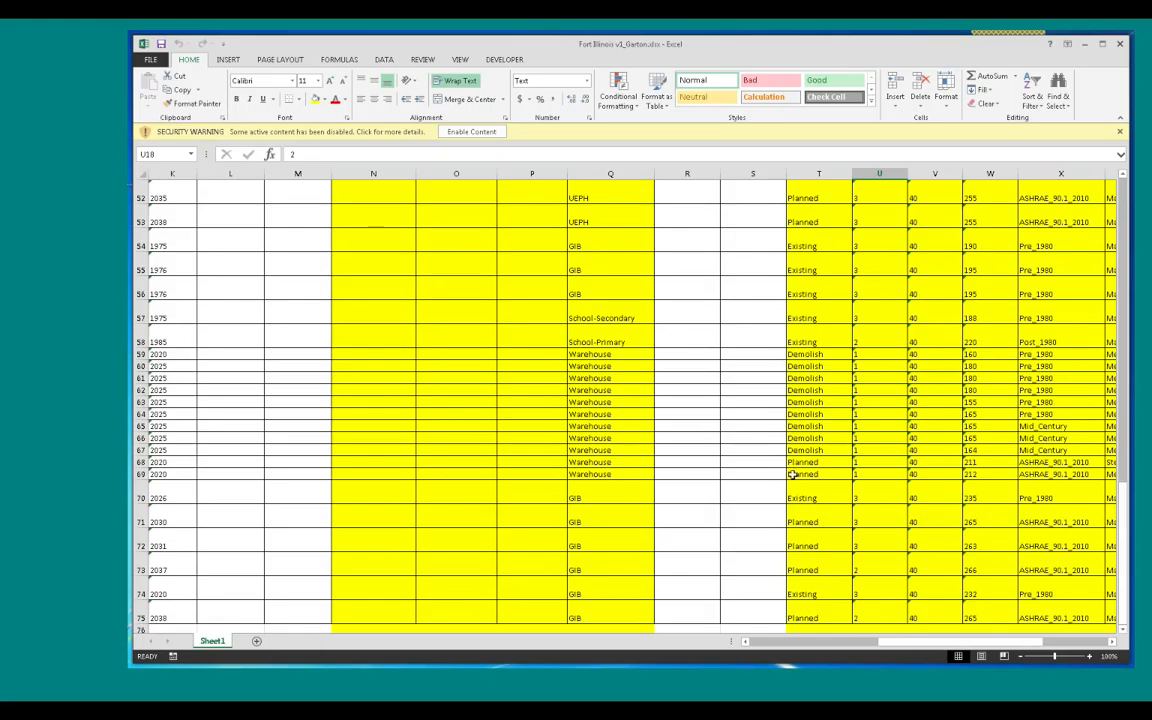
{"action": "left_click_drag", "start_coordinate": [919, 643], "coordinate": [968, 645]}
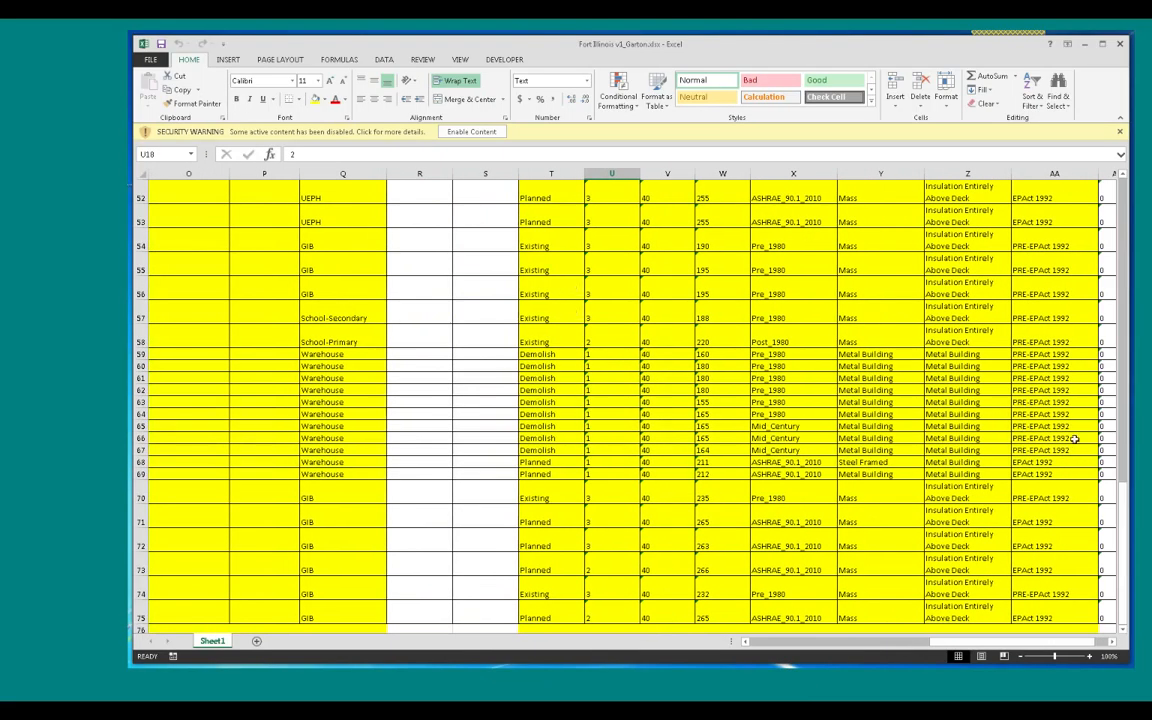
{"action": "left_click_drag", "start_coordinate": [1124, 495], "coordinate": [1125, 190]}
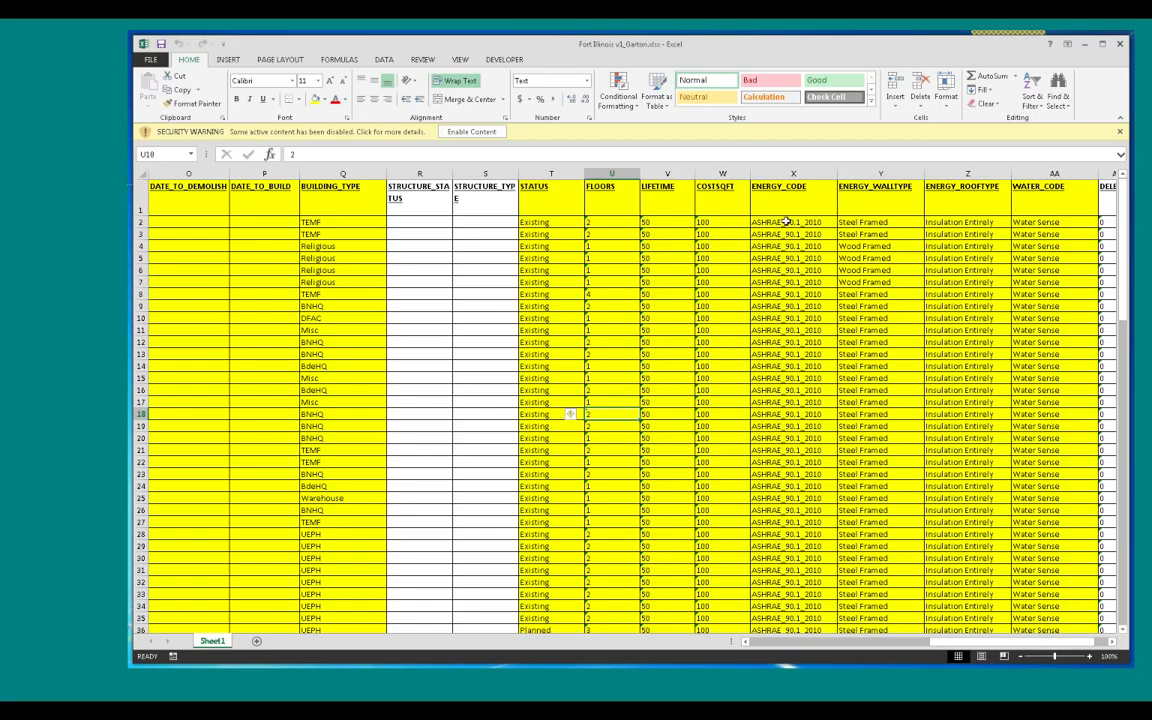
{"action": "mouse_move", "coordinate": [958, 643]}
{"action": "left_mouse_down"}
{"action": "mouse_move", "coordinate": [881, 655]}
{"action": "mouse_move", "coordinate": [971, 655]}
{"action": "left_mouse_up"}
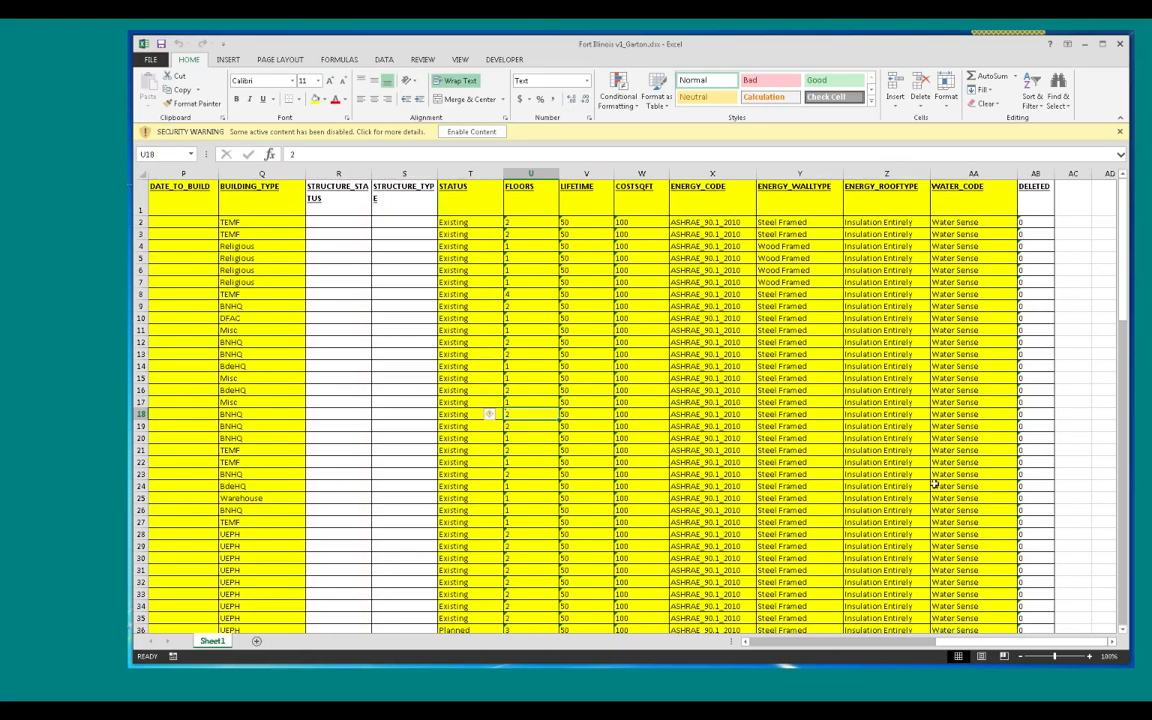
Step: Review the BUILDING_NUMBER, BUILDING_NAME and area columns from the first building row to the last
{"action": "left_click_drag", "start_coordinate": [1020, 643], "coordinate": [900, 643]}
{"action": "scroll", "coordinate": [644, 460], "scroll_direction": "down", "scroll_amount": 7}
{"action": "scroll", "coordinate": [644, 460], "scroll_direction": "down", "scroll_amount": 14}
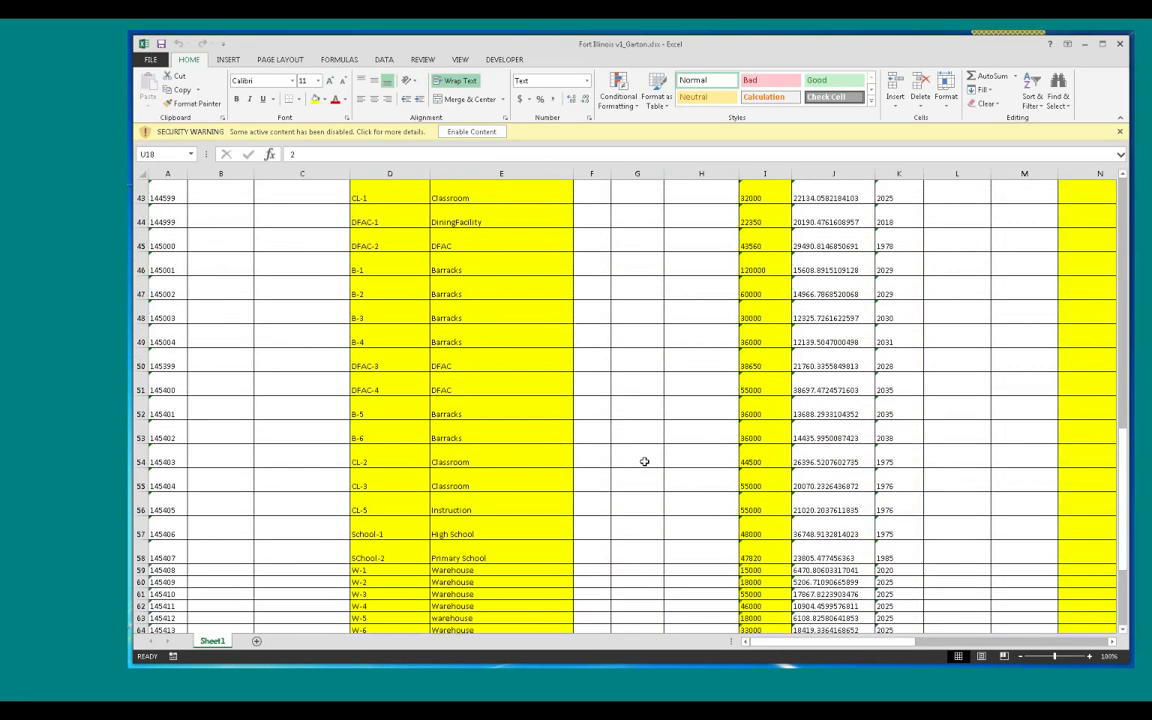
{"action": "scroll", "coordinate": [644, 461], "scroll_direction": "up", "scroll_amount": 2}
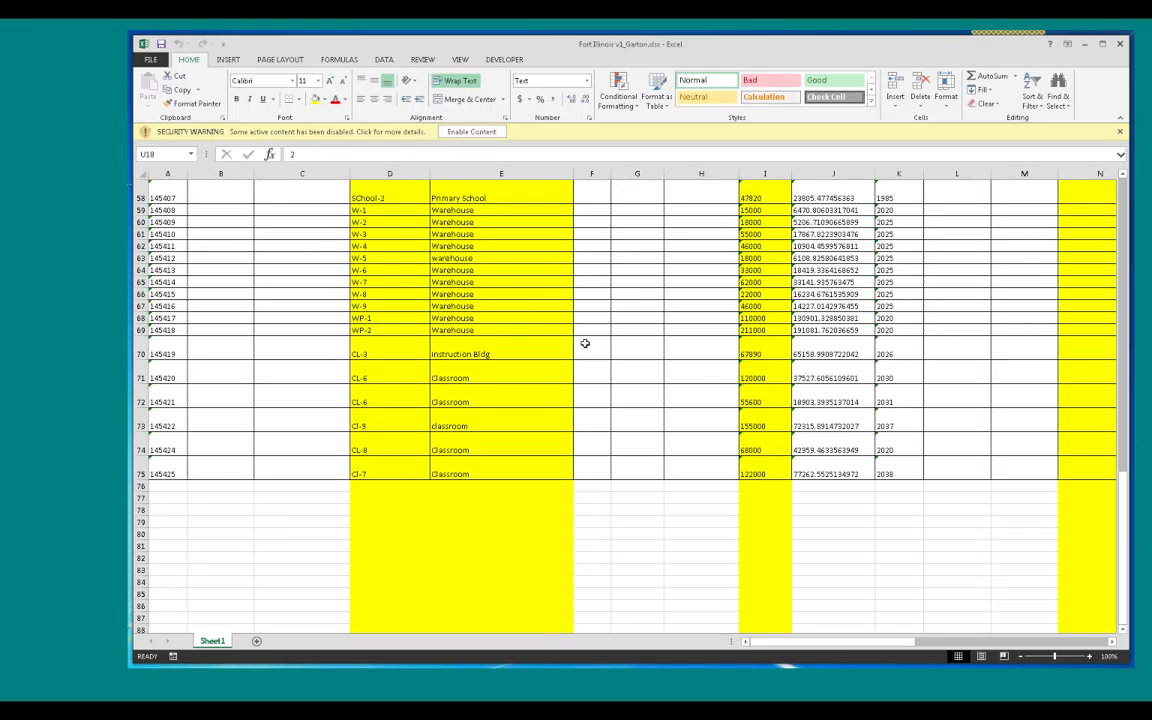
{"action": "scroll", "coordinate": [590, 341], "scroll_direction": "up", "scroll_amount": 19}
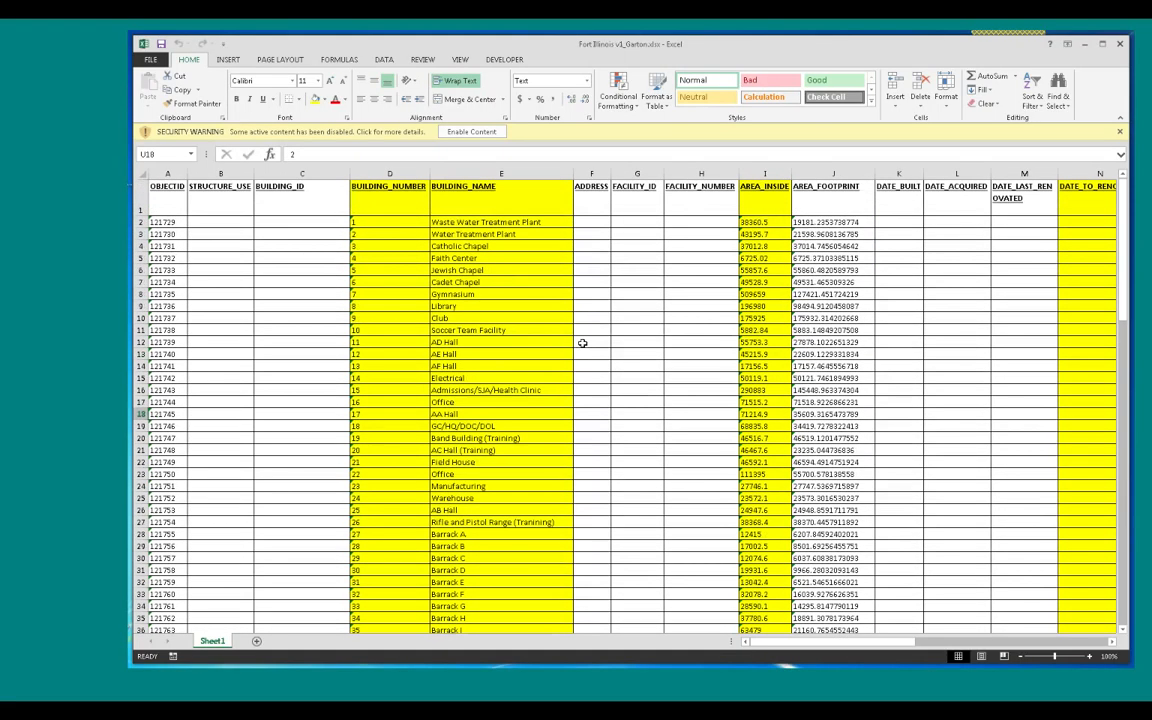
Step: Sort the whole sheet by AREA_INSIDE values from A to Z, treating anything that looks like a number as a number
{"action": "left_click", "coordinate": [141, 173]}
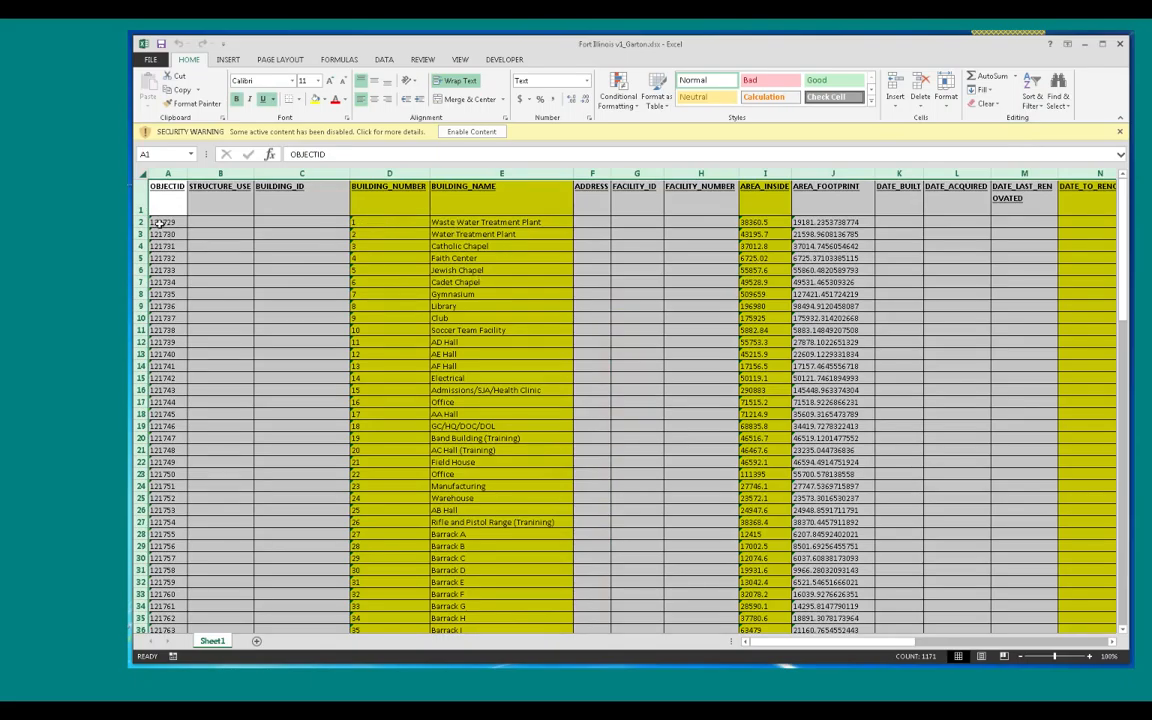
{"action": "left_click", "coordinate": [1035, 92]}
{"action": "left_click", "coordinate": [1058, 147]}
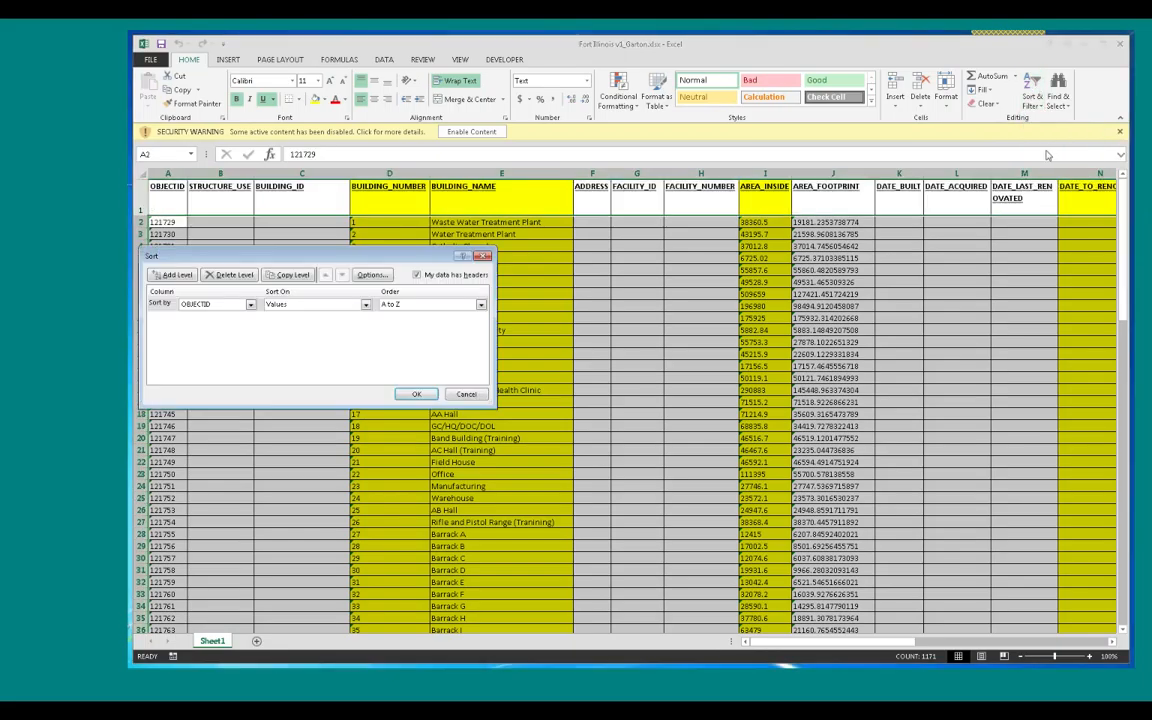
{"action": "left_click_drag", "start_coordinate": [288, 263], "coordinate": [628, 364]}
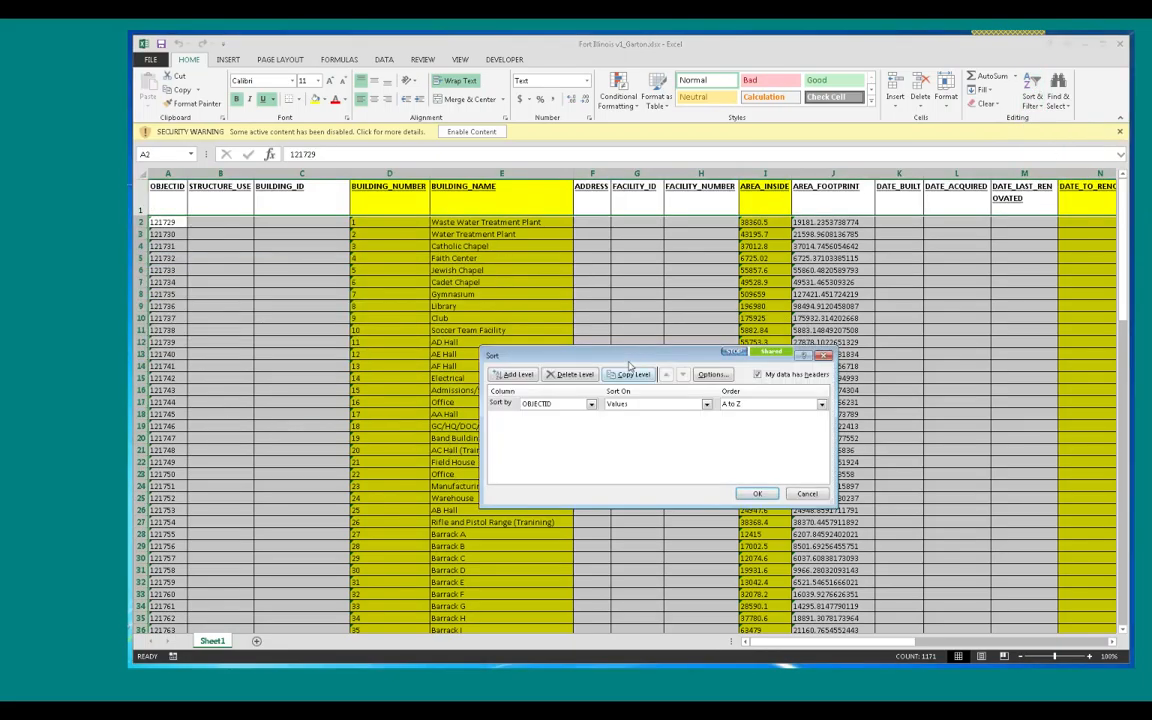
{"action": "left_click", "coordinate": [592, 404]}
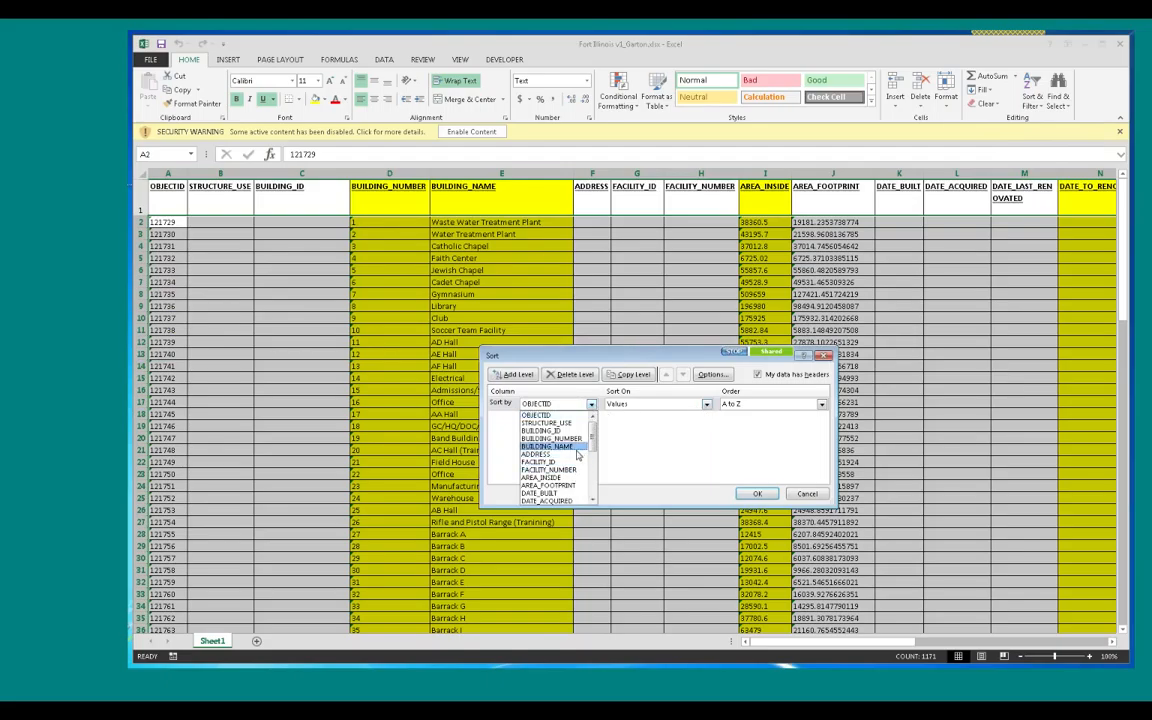
{"action": "left_click", "coordinate": [560, 478]}
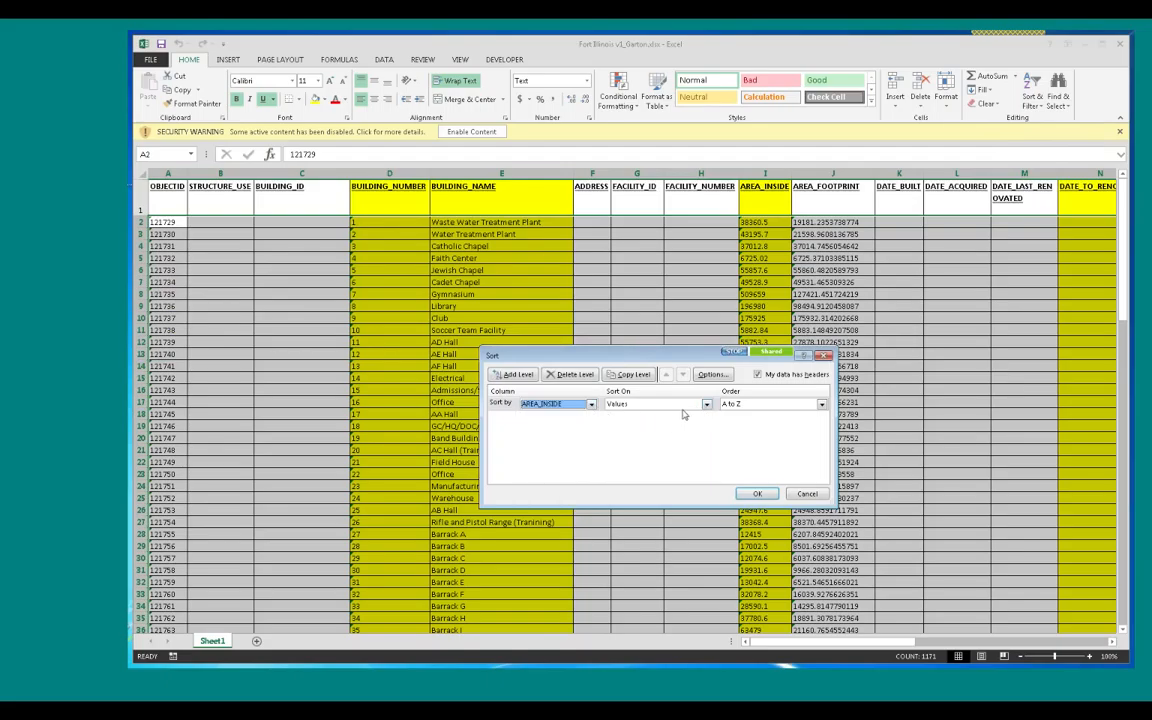
{"action": "left_click", "coordinate": [756, 493]}
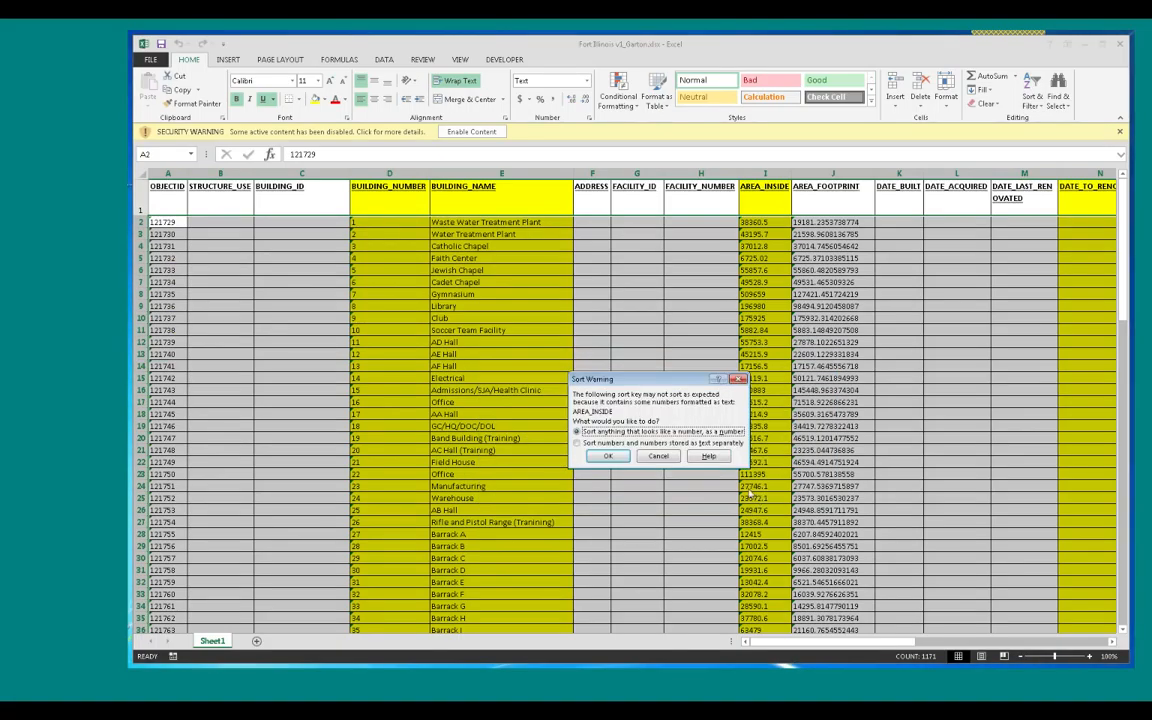
{"action": "left_click", "coordinate": [607, 457]}
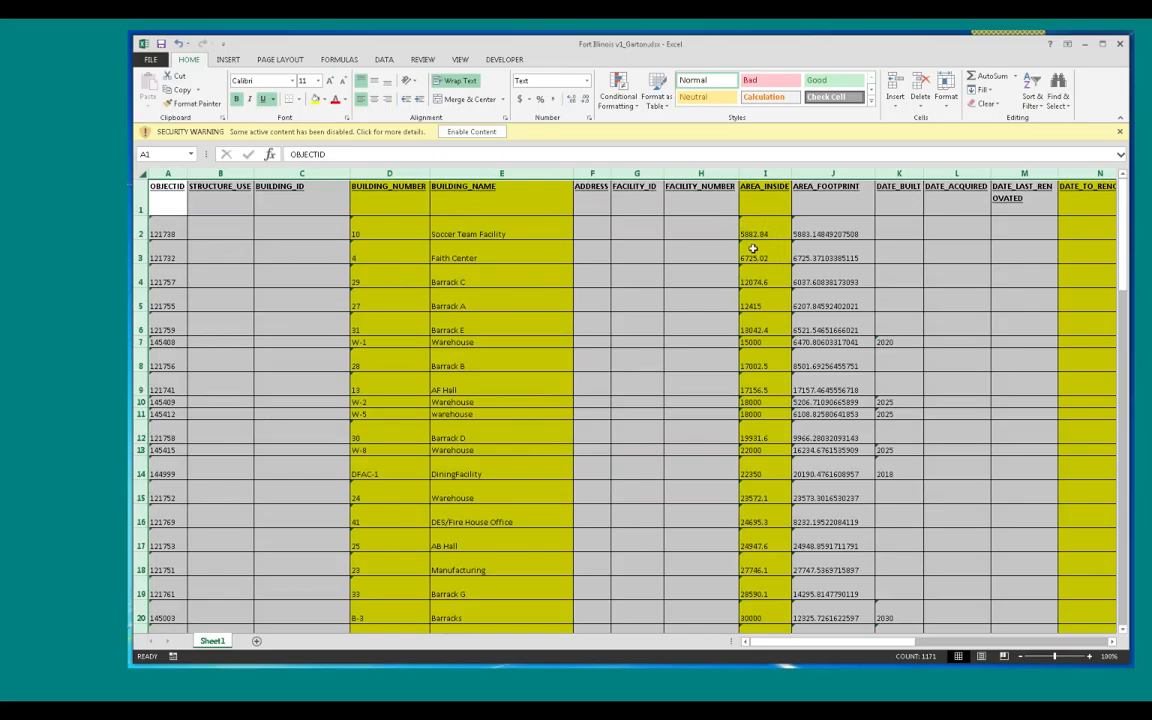
Step: Check the order of the sorted building rows down past the end of the data
{"action": "scroll", "coordinate": [752, 238], "scroll_direction": "down", "scroll_amount": 4}
{"action": "scroll", "coordinate": [753, 260], "scroll_direction": "down", "scroll_amount": 20}
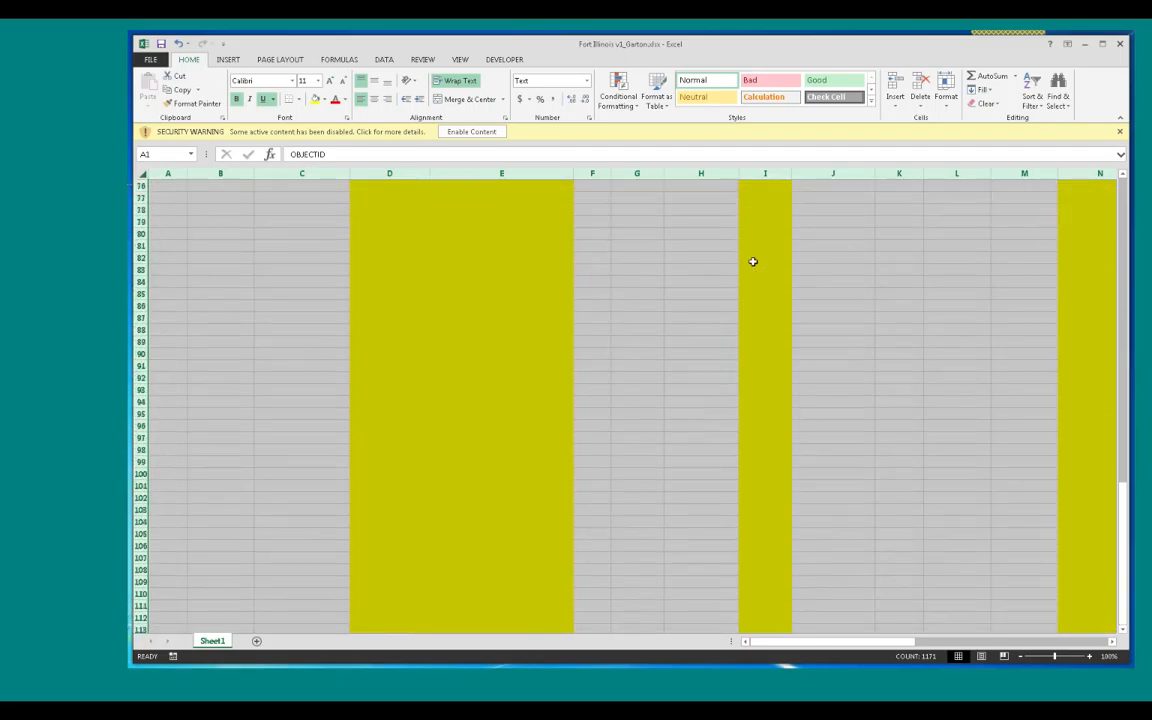
{"action": "scroll", "coordinate": [753, 260], "scroll_direction": "up", "scroll_amount": 5}
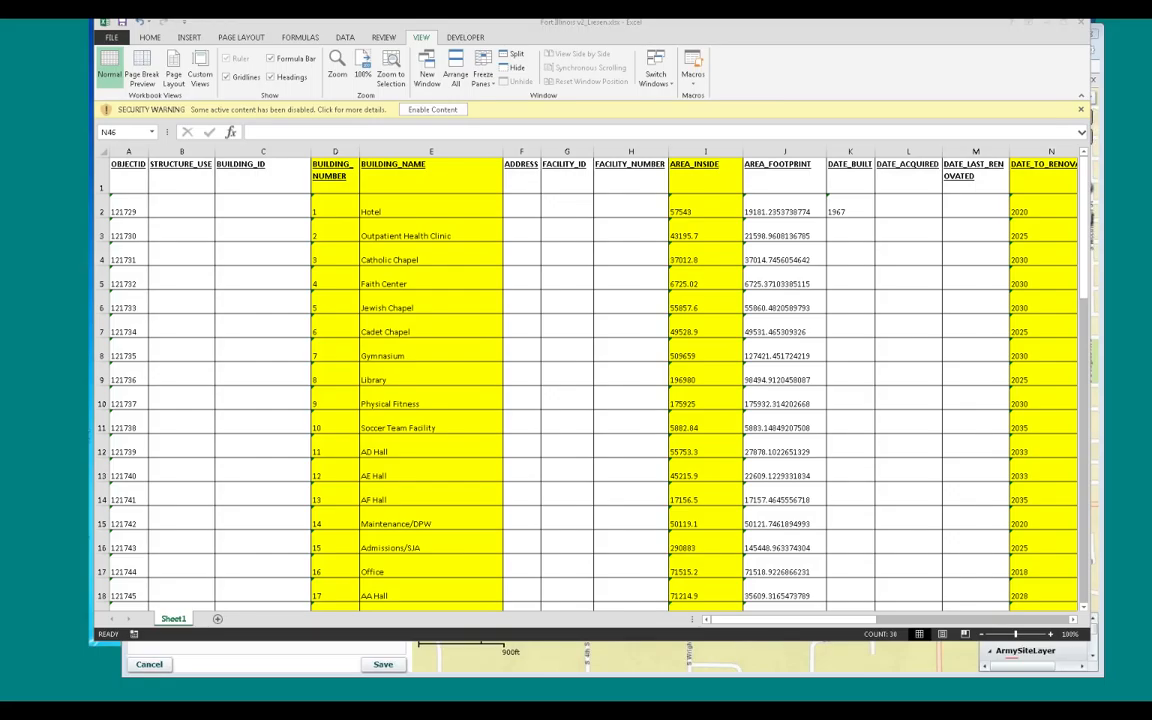
Step: Inspect the Fort Illinois workbook versions in the Desktop folder through Save As, and return to the sheet without saving
{"action": "left_click", "coordinate": [111, 40]}
{"action": "left_click", "coordinate": [115, 160]}
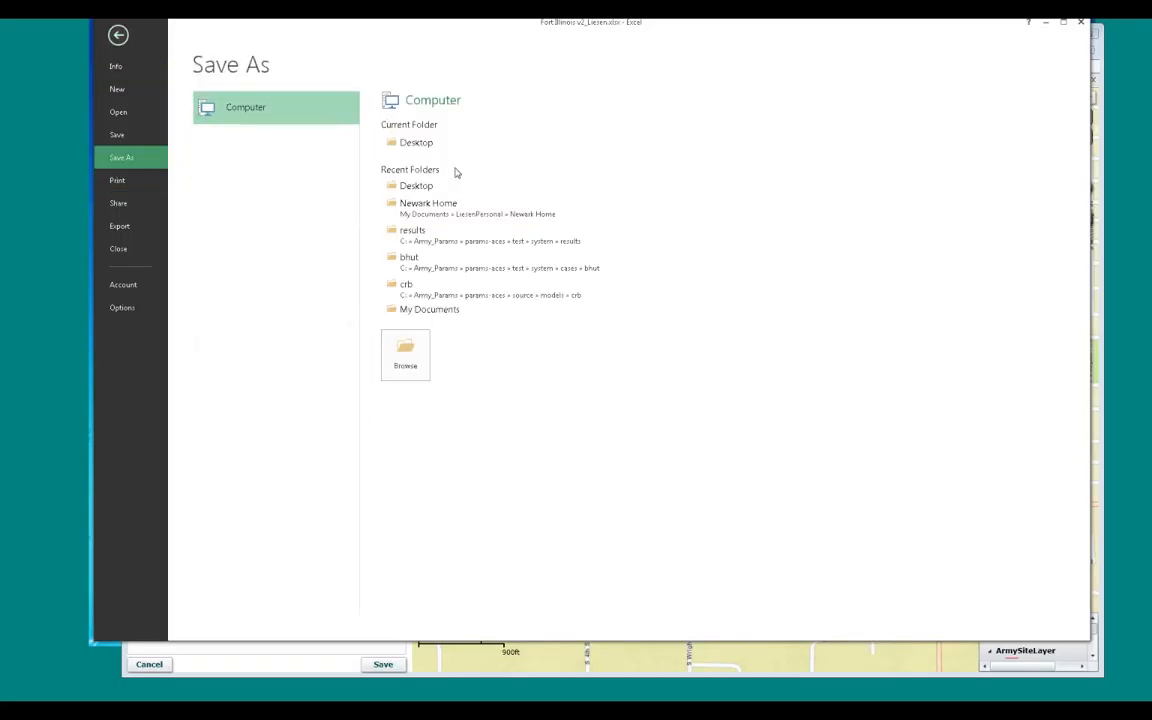
{"action": "left_click", "coordinate": [414, 142]}
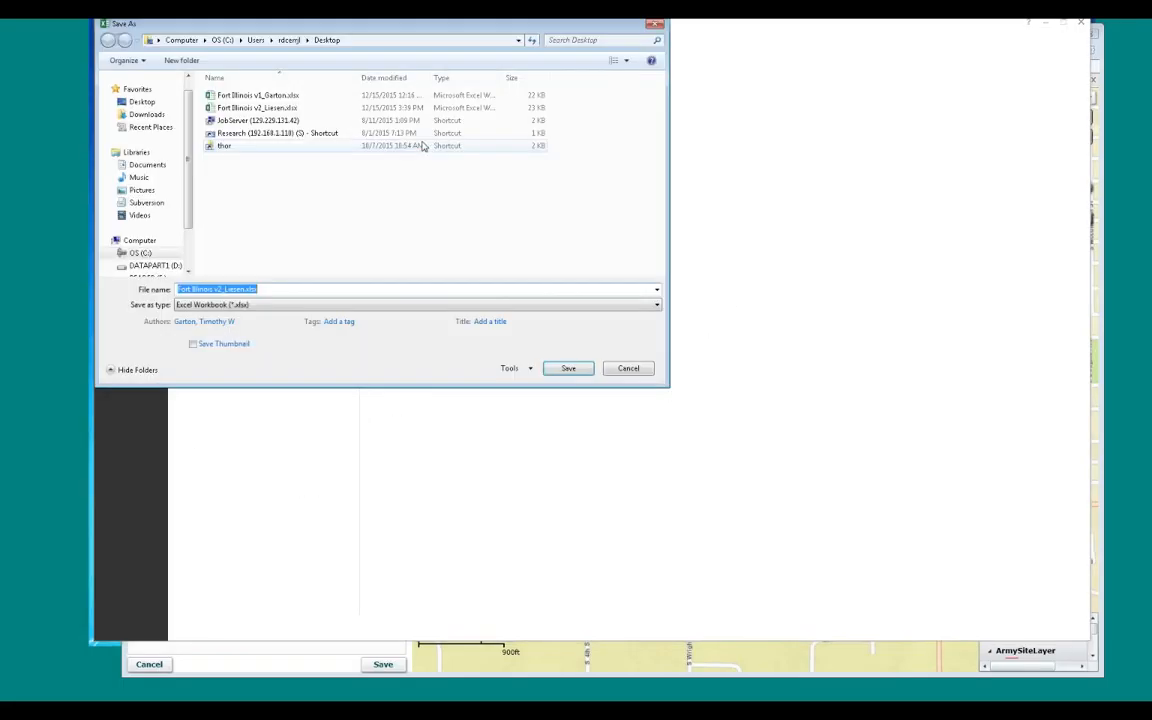
{"action": "left_click", "coordinate": [254, 111]}
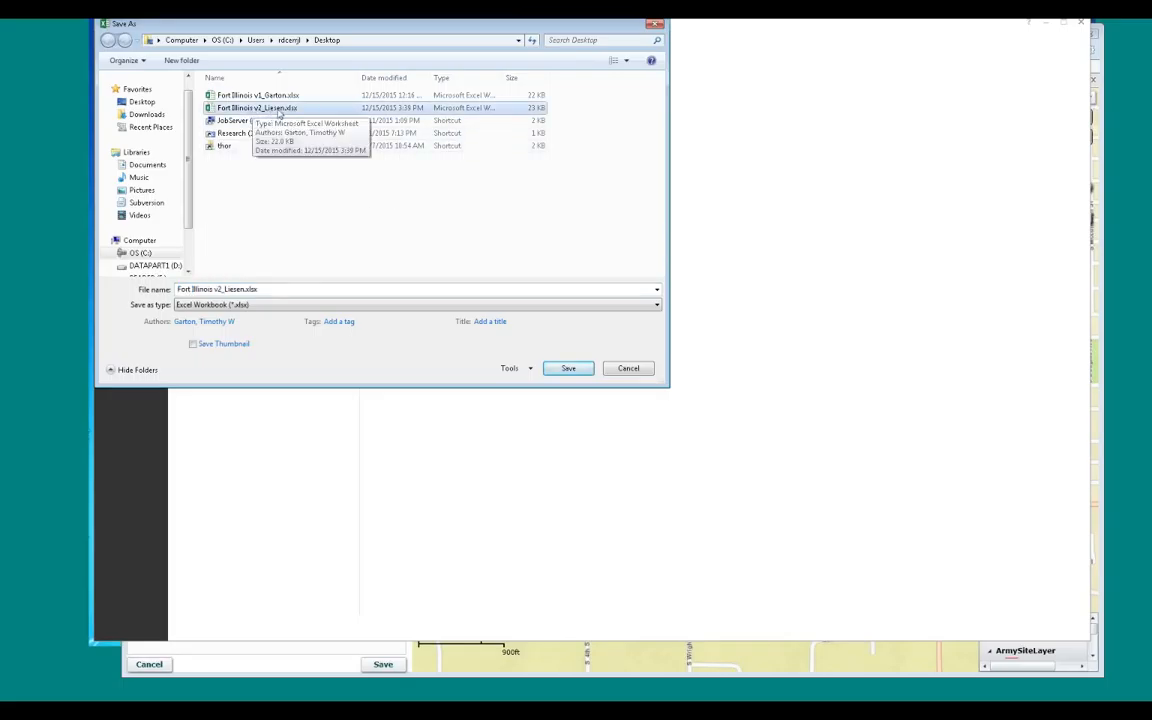
{"action": "left_click", "coordinate": [630, 369]}
{"action": "left_click", "coordinate": [118, 36]}
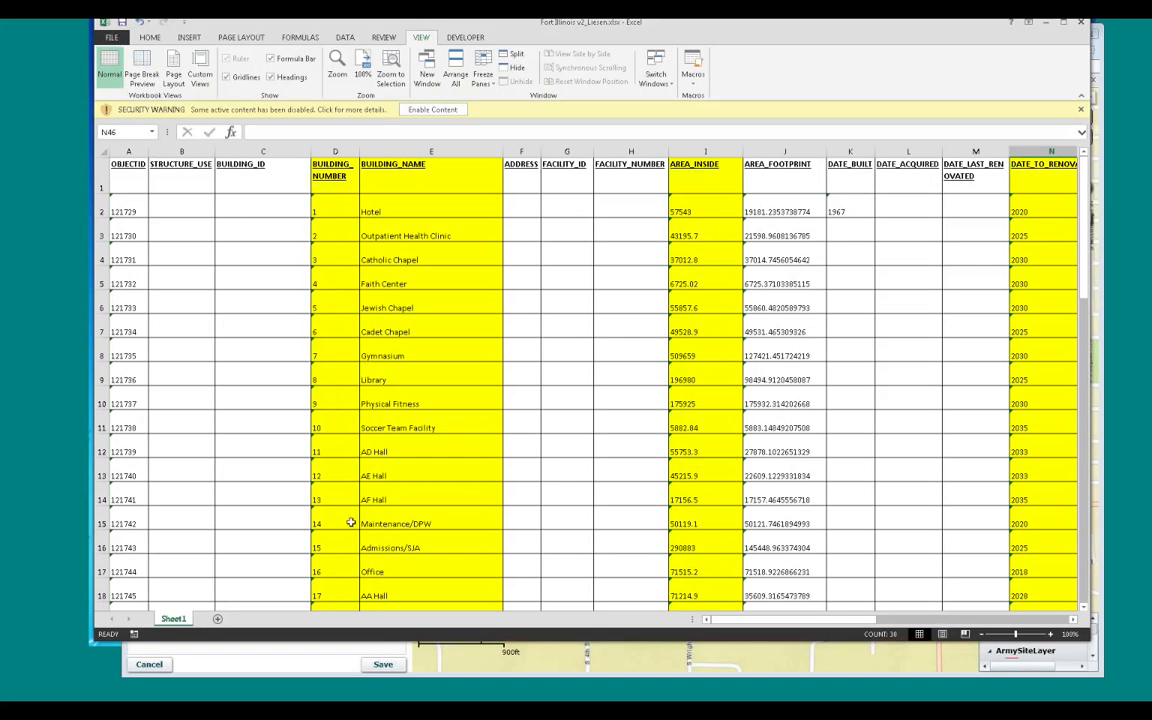
Step: Review the building numbers and names in the Fort Illinois v2 workbook down to the last row and back
{"action": "scroll", "coordinate": [318, 455], "scroll_direction": "down", "scroll_amount": 5}
{"action": "scroll", "coordinate": [318, 457], "scroll_direction": "down", "scroll_amount": 14}
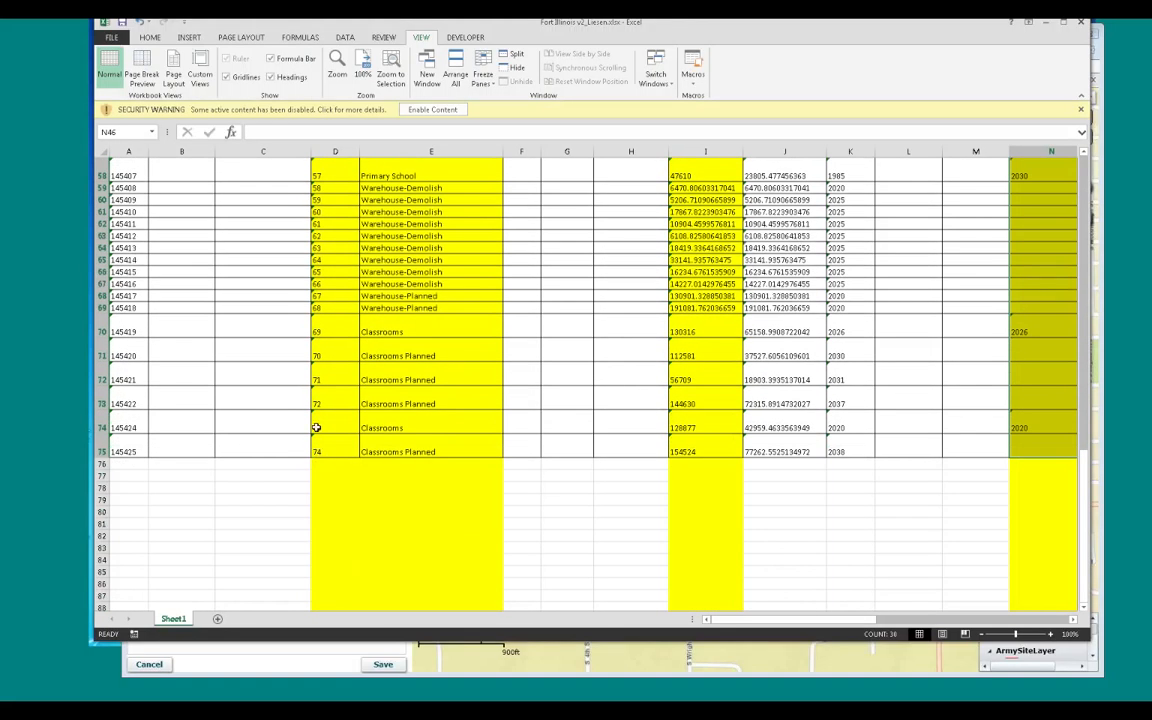
{"action": "scroll", "coordinate": [318, 455], "scroll_direction": "up", "scroll_amount": 19}
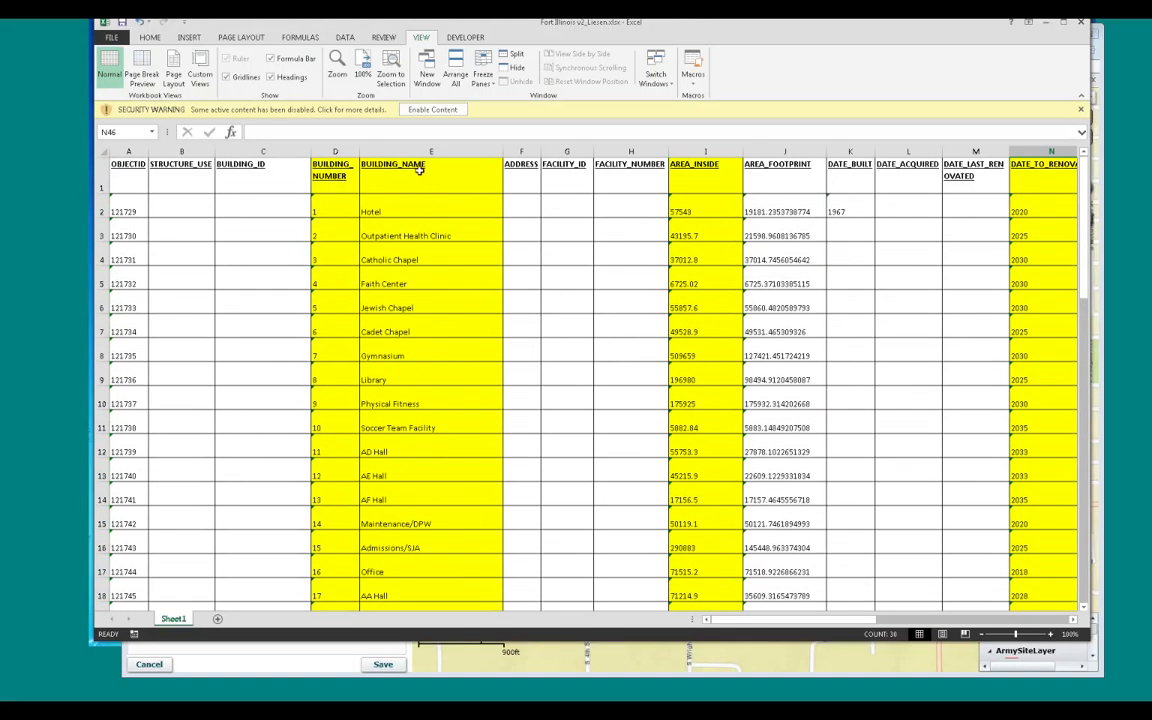
{"action": "scroll", "coordinate": [415, 372], "scroll_direction": "down", "scroll_amount": 7}
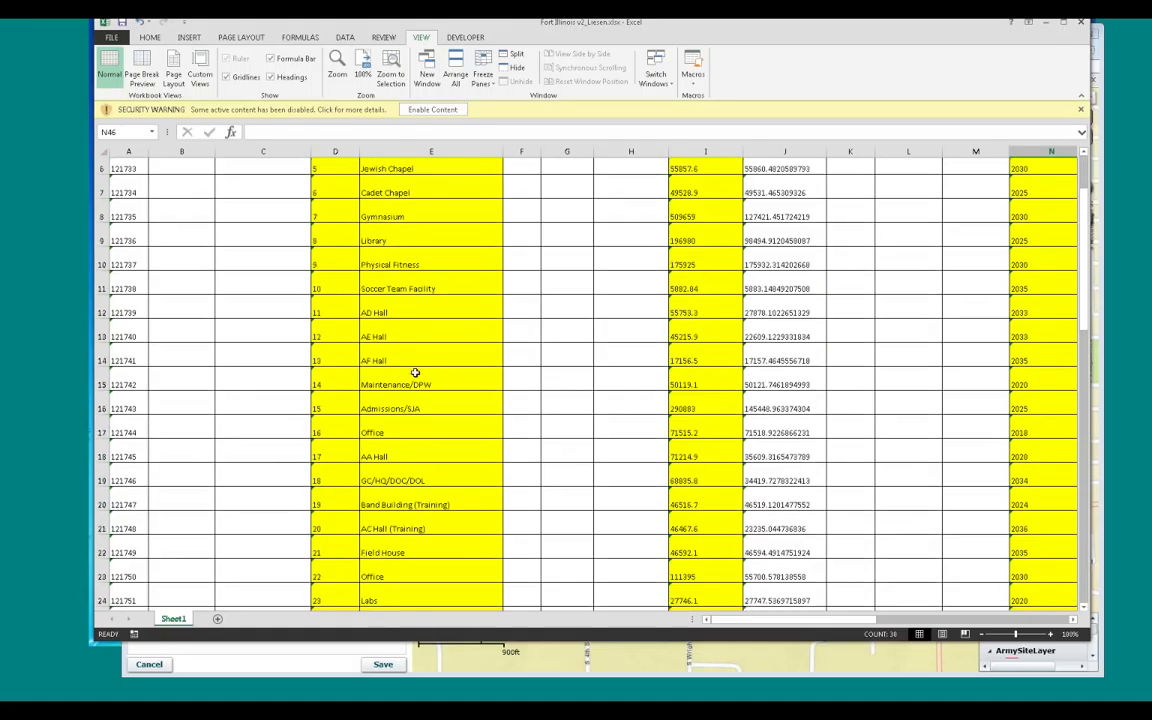
{"action": "scroll", "coordinate": [405, 521], "scroll_direction": "up", "scroll_amount": 7}
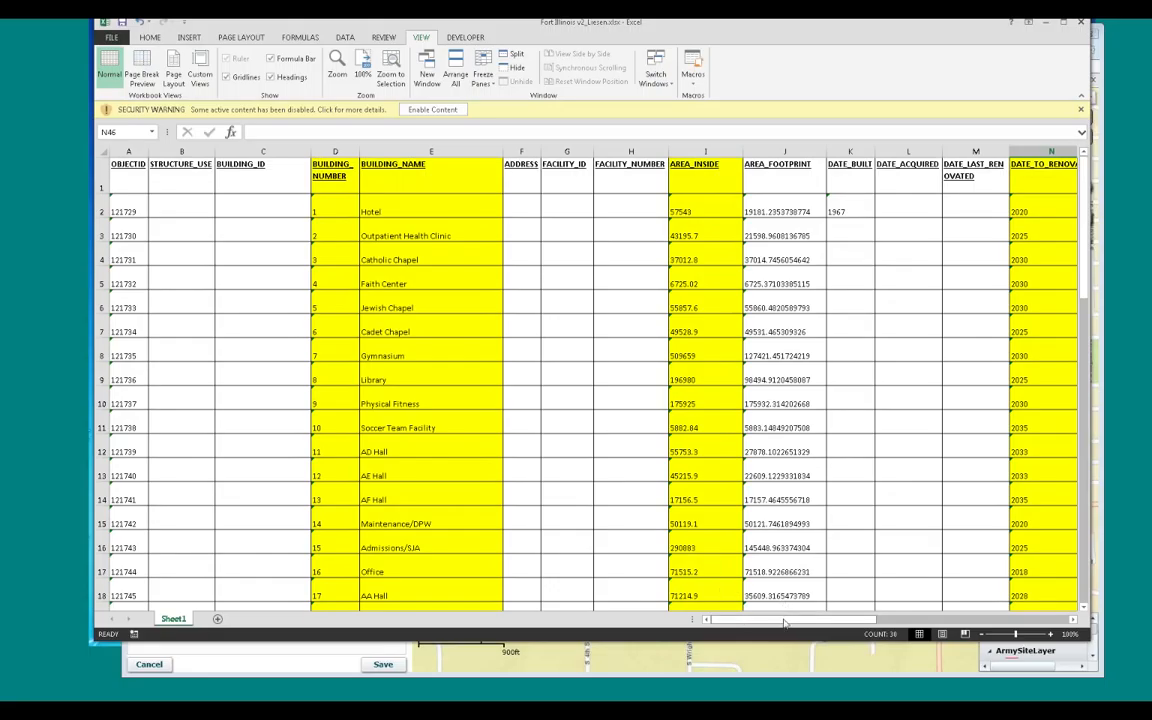
Step: Examine the v2 workbook's columns from AREA_INSIDE to COSTSQFT, including DATE_TO_RENOVATE and BUILDING_TYPE
{"action": "left_click_drag", "start_coordinate": [788, 620], "coordinate": [870, 620]}
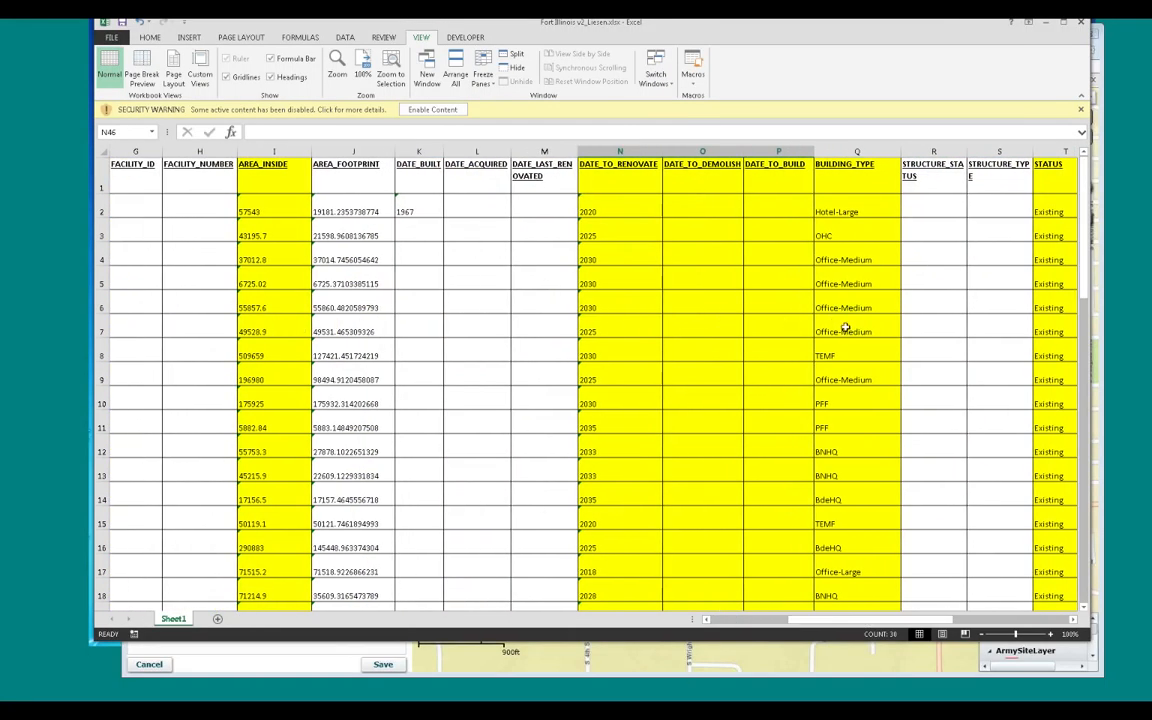
{"action": "left_click_drag", "start_coordinate": [841, 620], "coordinate": [881, 620]}
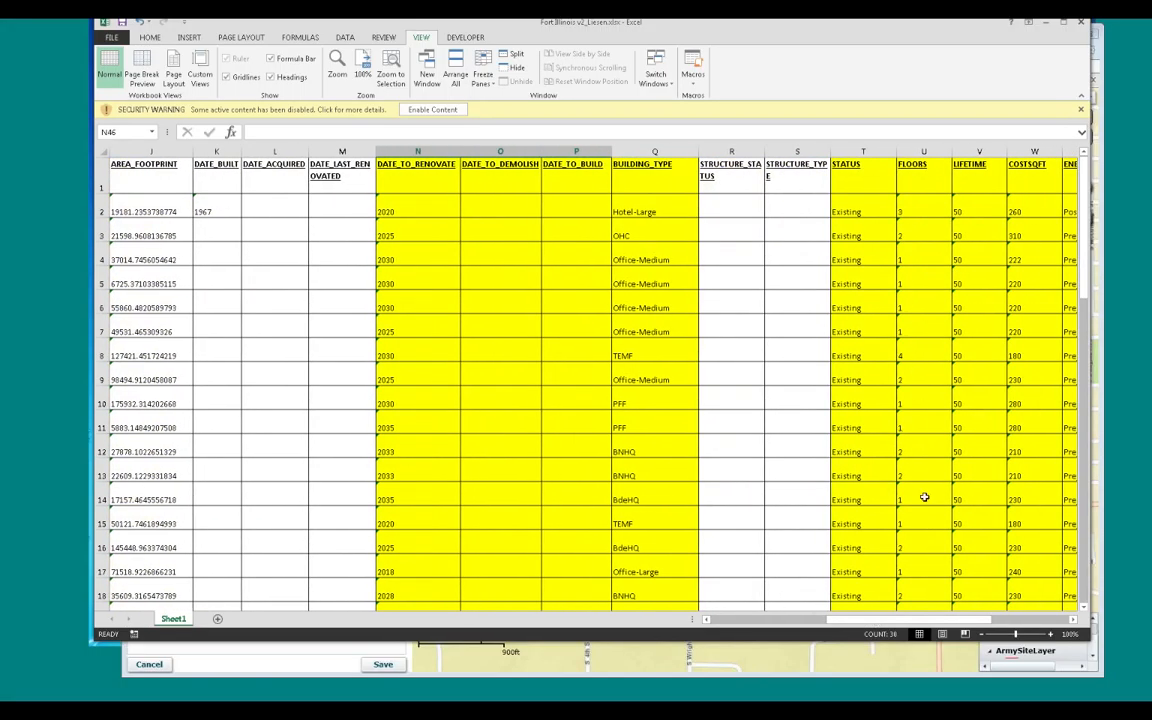
{"action": "left_click_drag", "start_coordinate": [1083, 290], "coordinate": [1079, 207]}
{"action": "scroll", "coordinate": [760, 545], "scroll_direction": "left", "scroll_amount": 4}
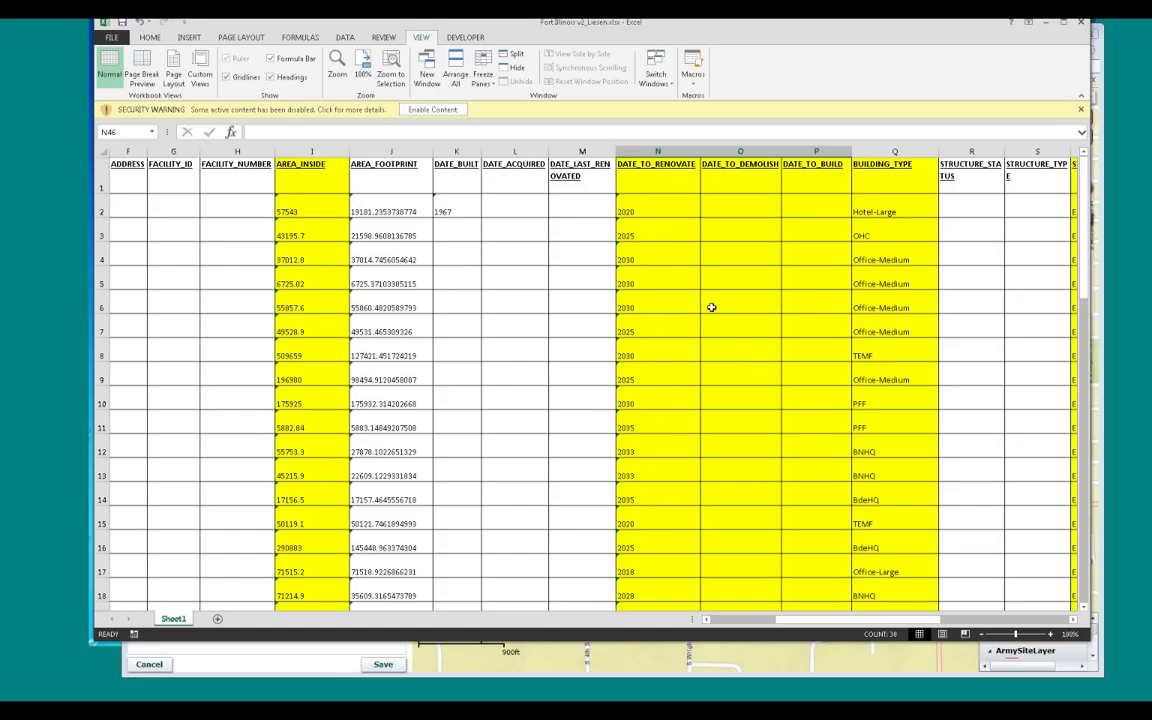
Step: Check the renovation, demolition and build dates down to row 75, and look over the columns from STATUS to ENERGY_ROOFTYPE
{"action": "scroll", "coordinate": [711, 307], "scroll_direction": "down", "scroll_amount": 15}
{"action": "scroll", "coordinate": [711, 307], "scroll_direction": "down", "scroll_amount": 4}
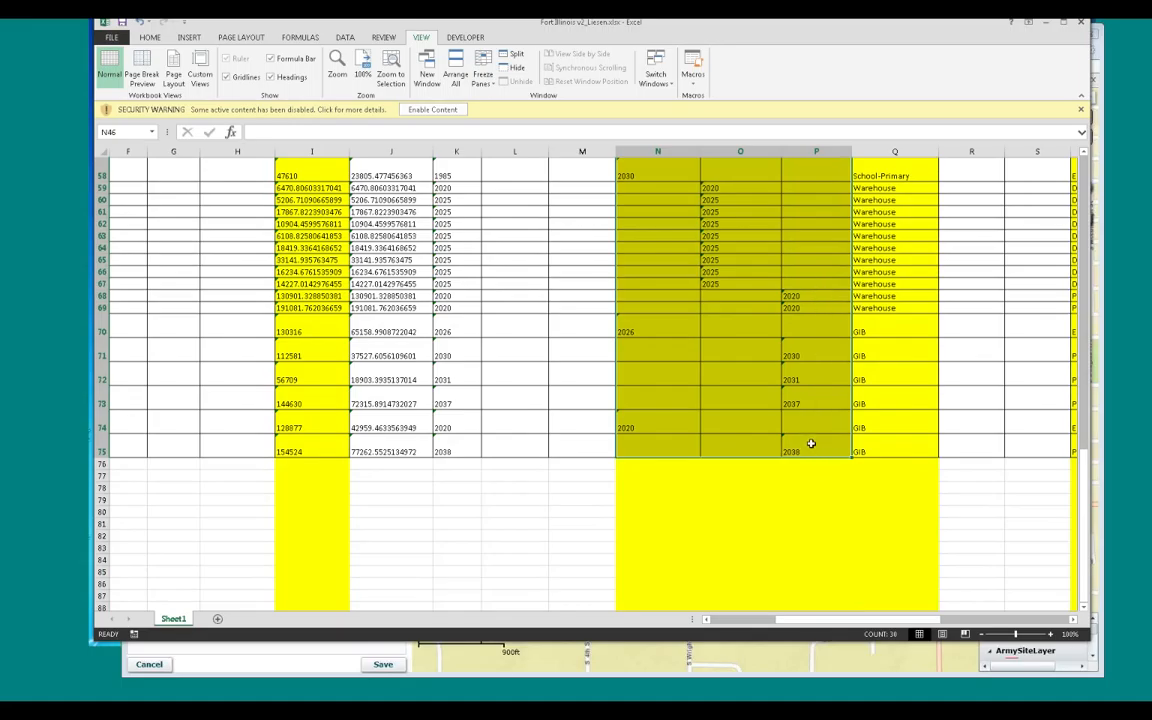
{"action": "scroll", "coordinate": [811, 443], "scroll_direction": "up", "scroll_amount": 5}
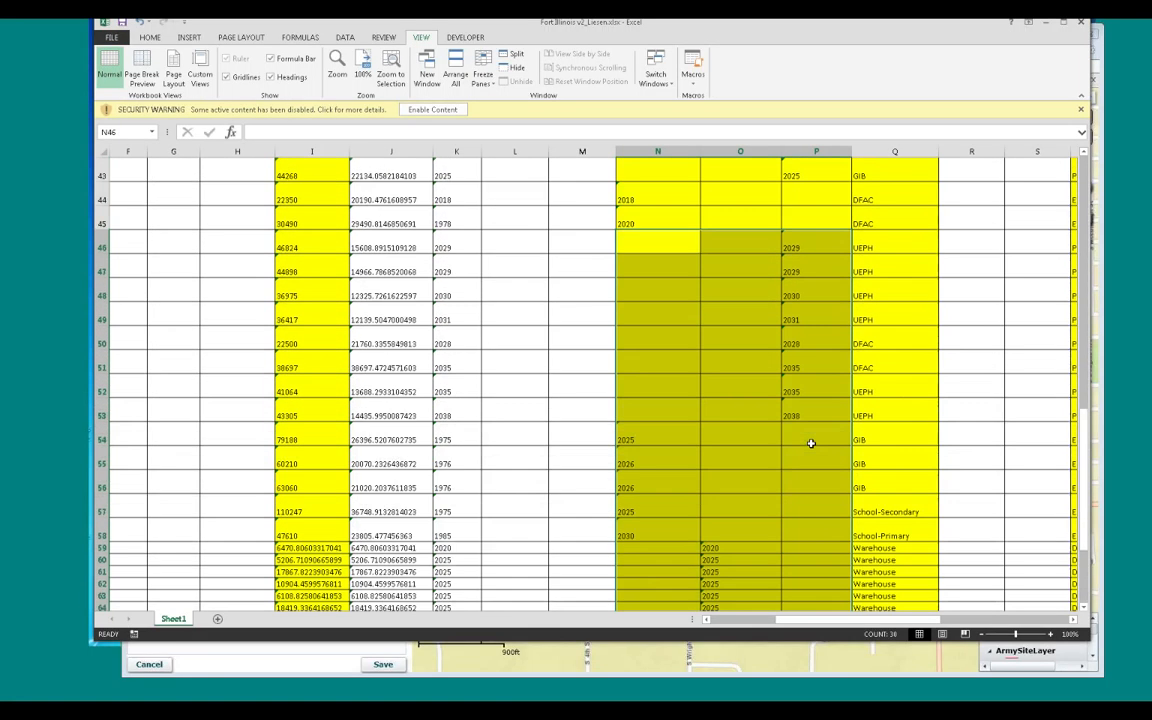
{"action": "scroll", "coordinate": [811, 443], "scroll_direction": "up", "scroll_amount": 14}
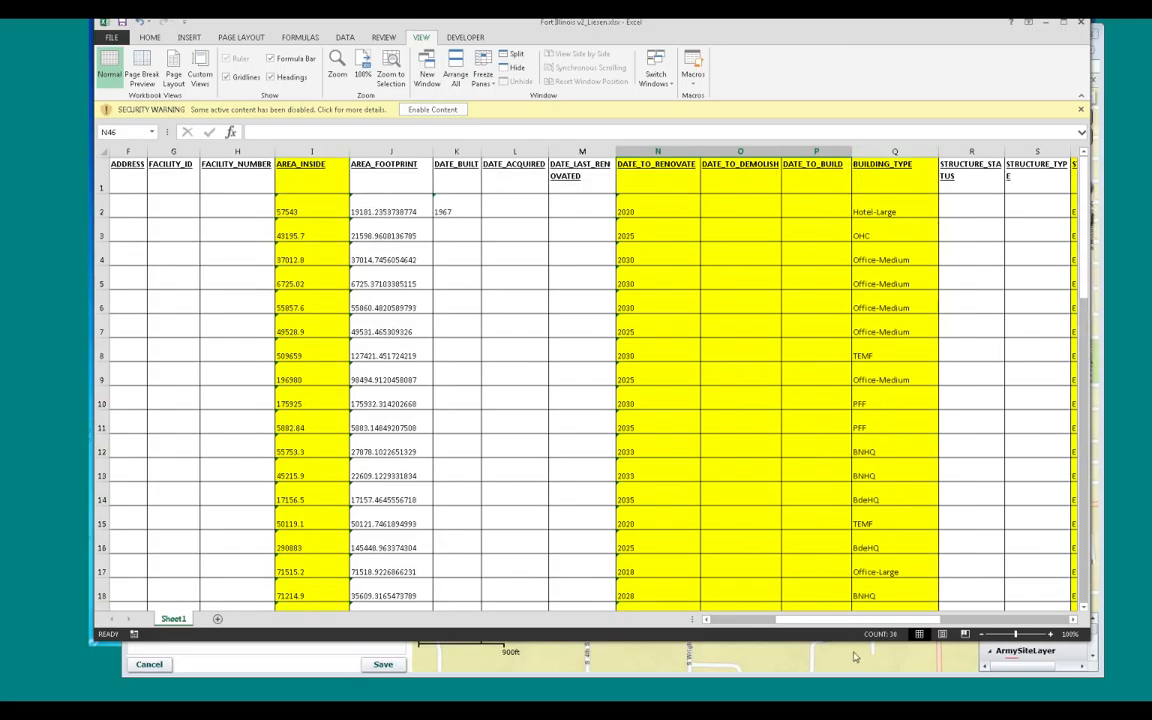
{"action": "left_click_drag", "start_coordinate": [863, 620], "coordinate": [962, 613]}
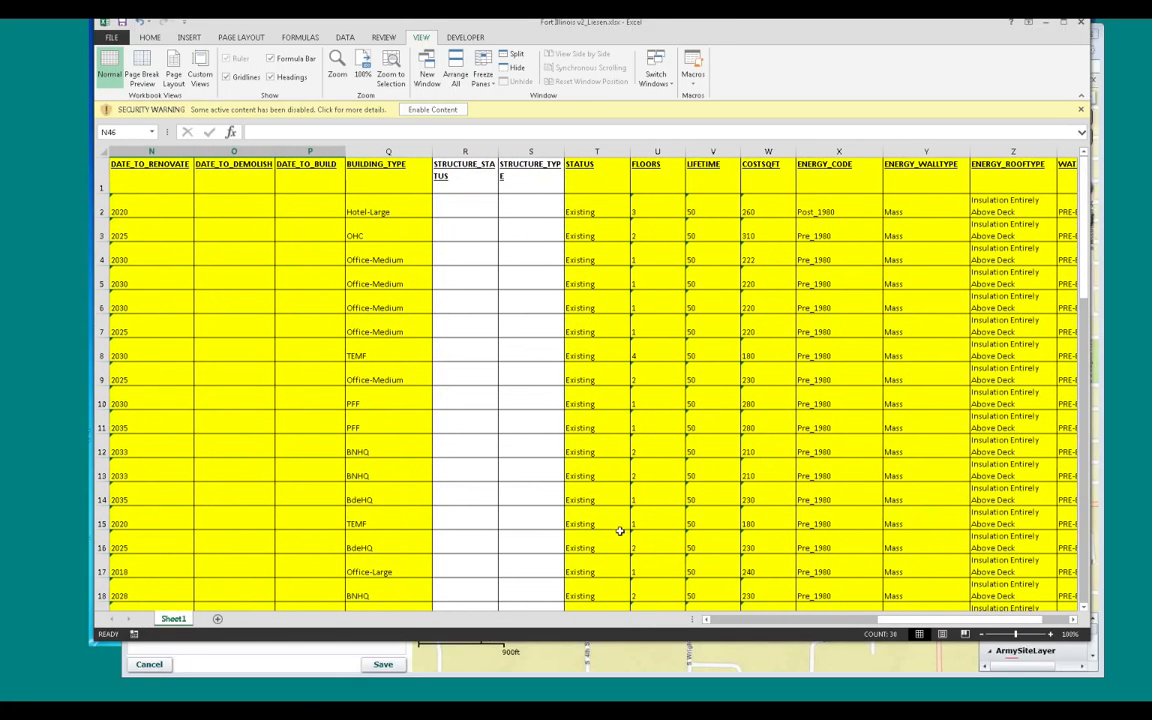
Step: Review the STATUS, FLOORS, LIFETIME and COSTSQFT values in the v2 workbook down to the rows in the fifties and back
{"action": "scroll", "coordinate": [587, 455], "scroll_direction": "down", "scroll_amount": 10}
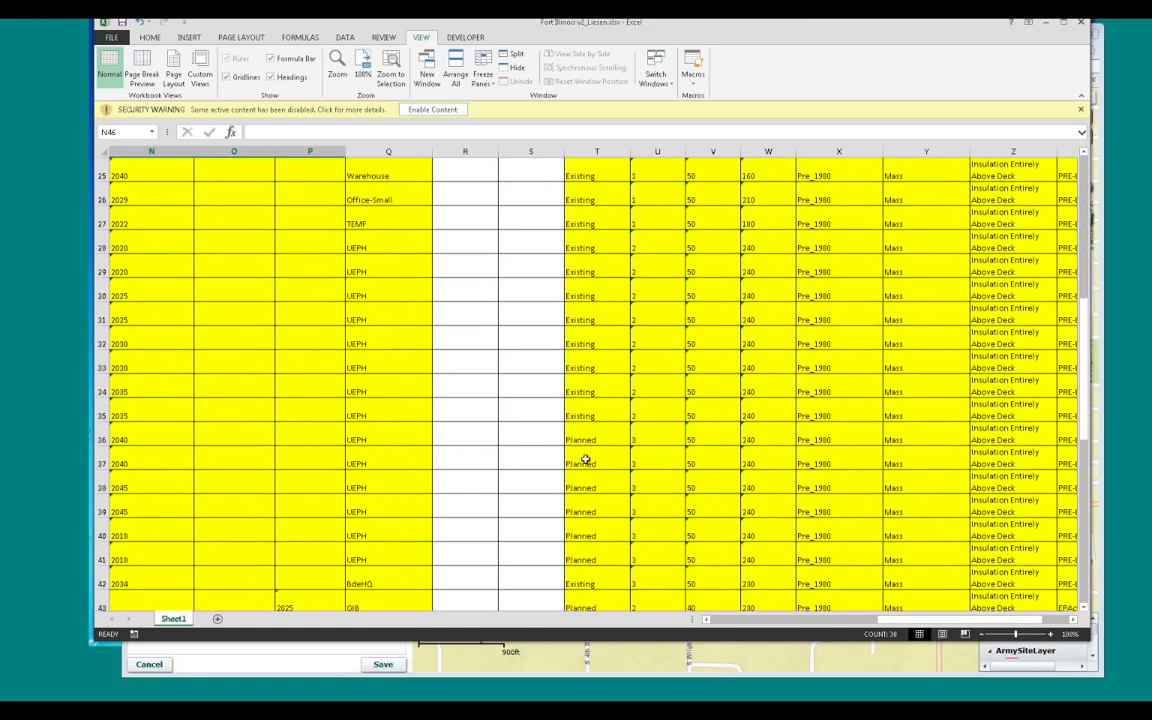
{"action": "scroll", "coordinate": [588, 549], "scroll_direction": "down", "scroll_amount": 3}
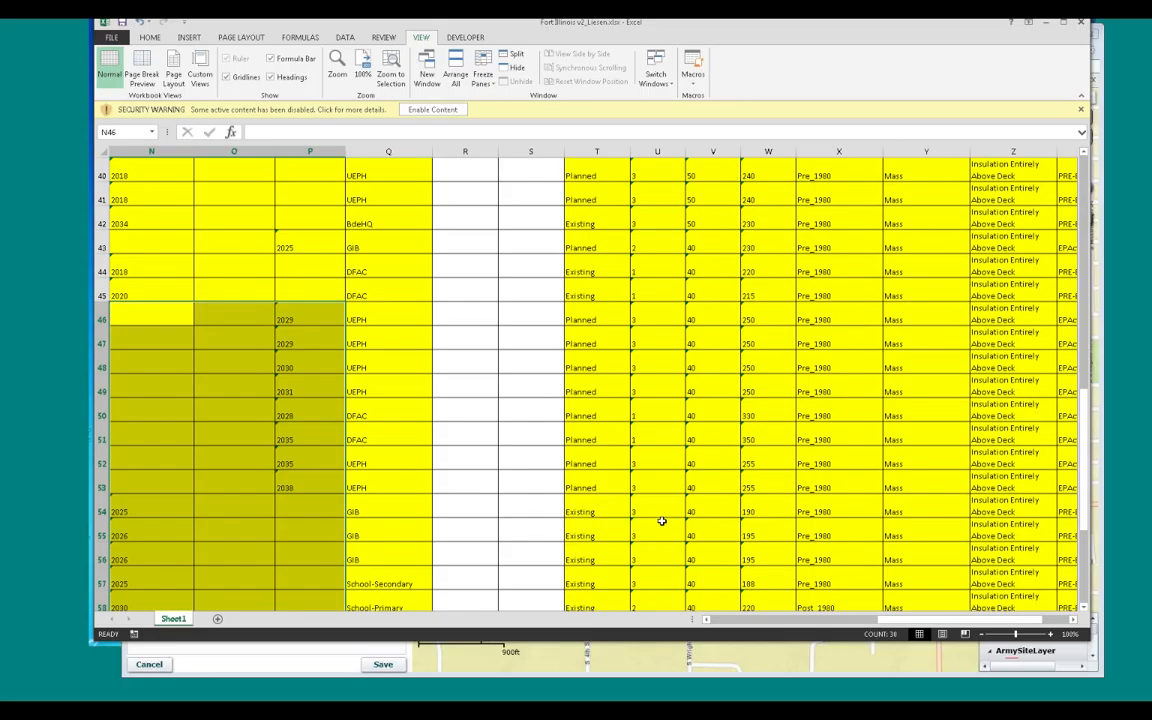
{"action": "scroll", "coordinate": [661, 521], "scroll_direction": "up", "scroll_amount": 13}
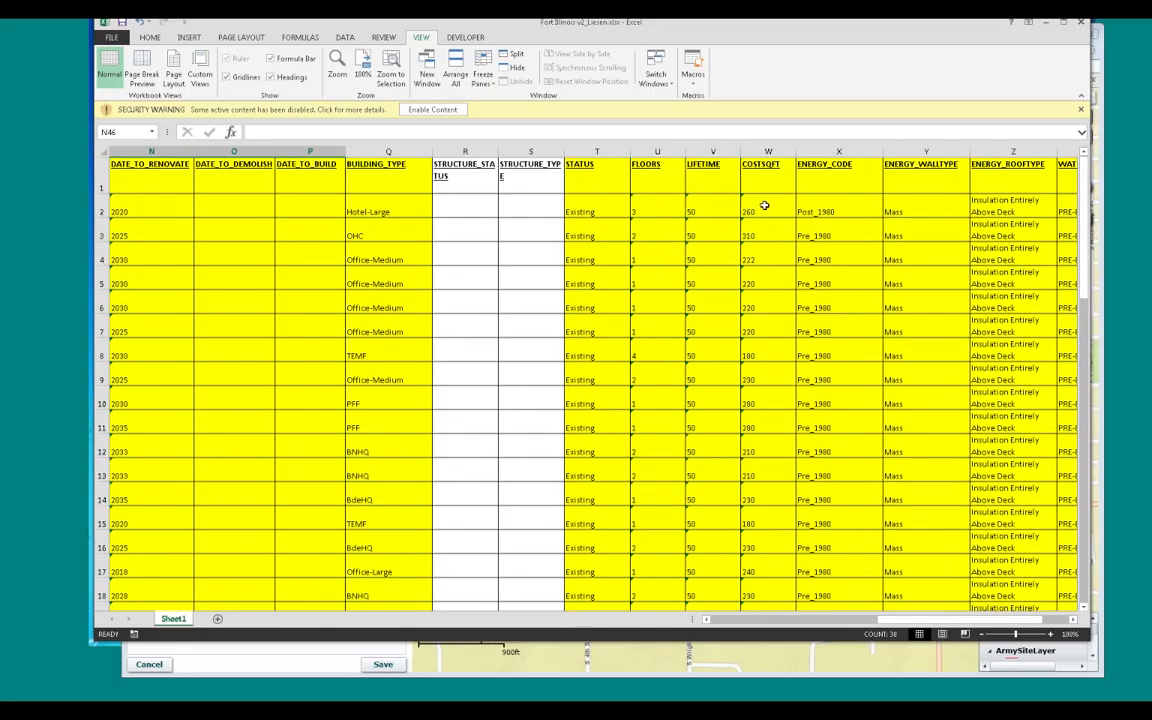
{"action": "scroll", "coordinate": [758, 360], "scroll_direction": "down", "scroll_amount": 10}
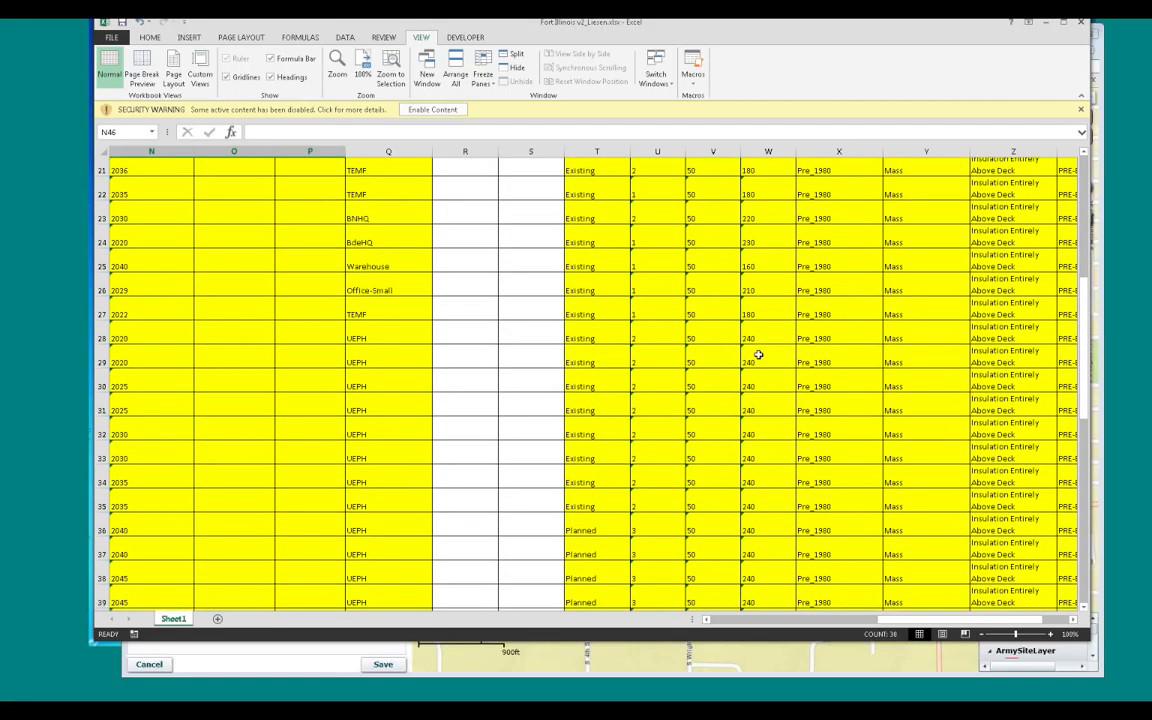
{"action": "scroll", "coordinate": [767, 494], "scroll_direction": "down", "scroll_amount": 8}
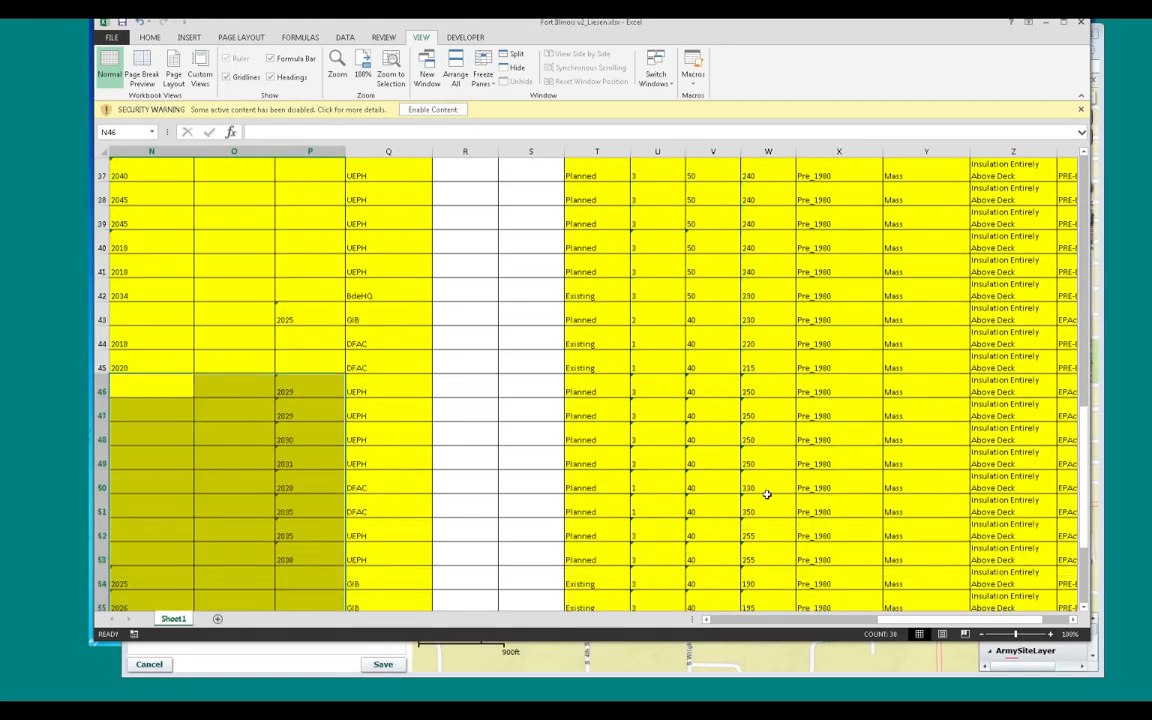
{"action": "scroll", "coordinate": [765, 492], "scroll_direction": "up", "scroll_amount": 20}
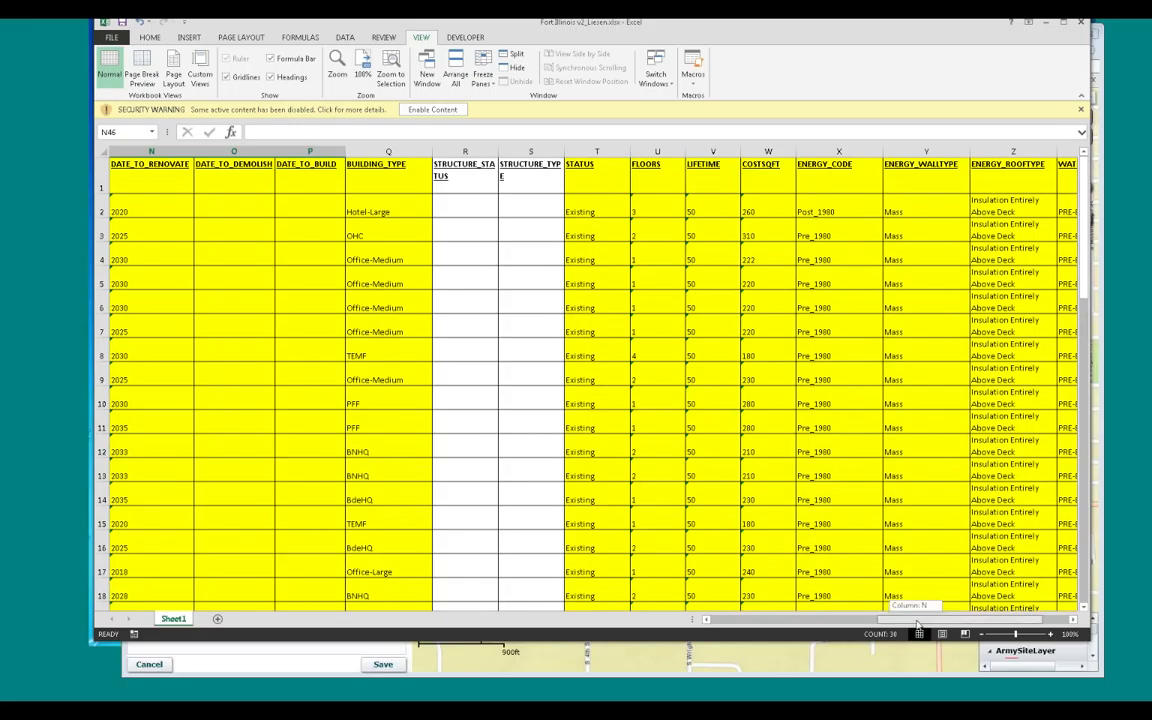
Step: Examine the ENERGY_CODE, ENERGY_WALLTYPE, ENERGY_ROOFTYPE and WATER_CODE columns down to row 75, comparing the existing, planned and demolish buildings
{"action": "scroll", "coordinate": [840, 555], "scroll_direction": "right", "scroll_amount": 2}
{"action": "scroll", "coordinate": [672, 393], "scroll_direction": "down", "scroll_amount": 18}
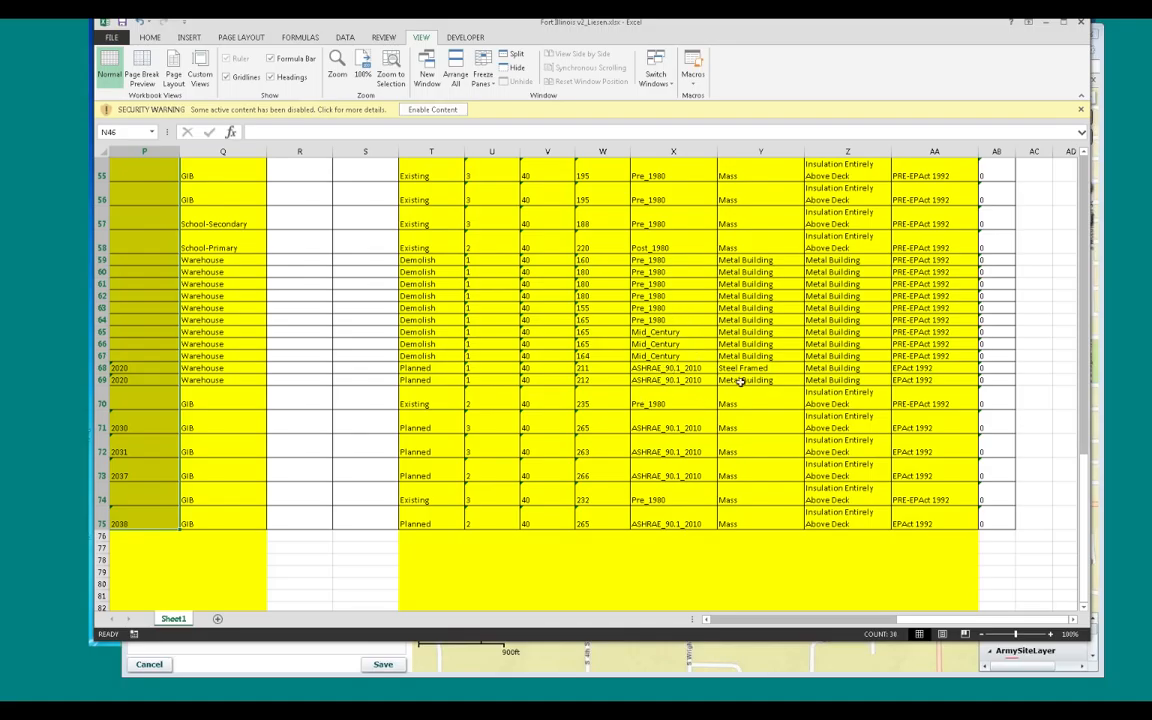
{"action": "left_click_drag", "start_coordinate": [1086, 490], "coordinate": [1086, 490]}
{"action": "left_click_drag", "start_coordinate": [1087, 530], "coordinate": [1086, 530]}
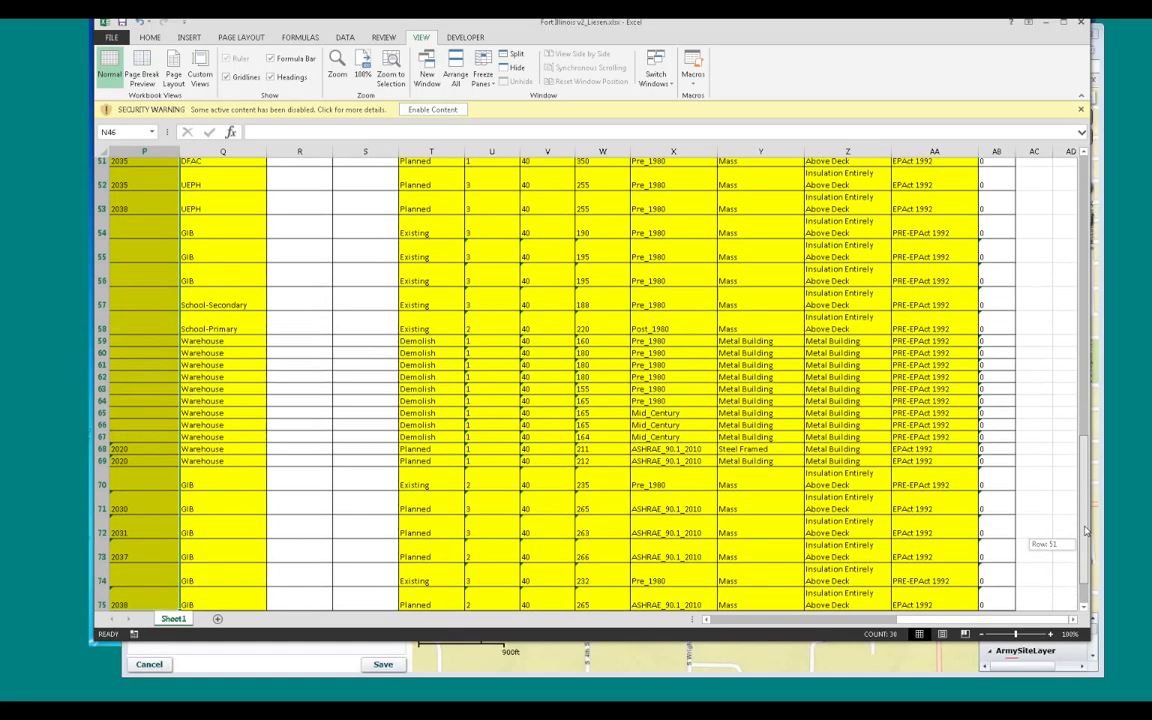
{"action": "left_click_drag", "start_coordinate": [1086, 530], "coordinate": [1086, 362]}
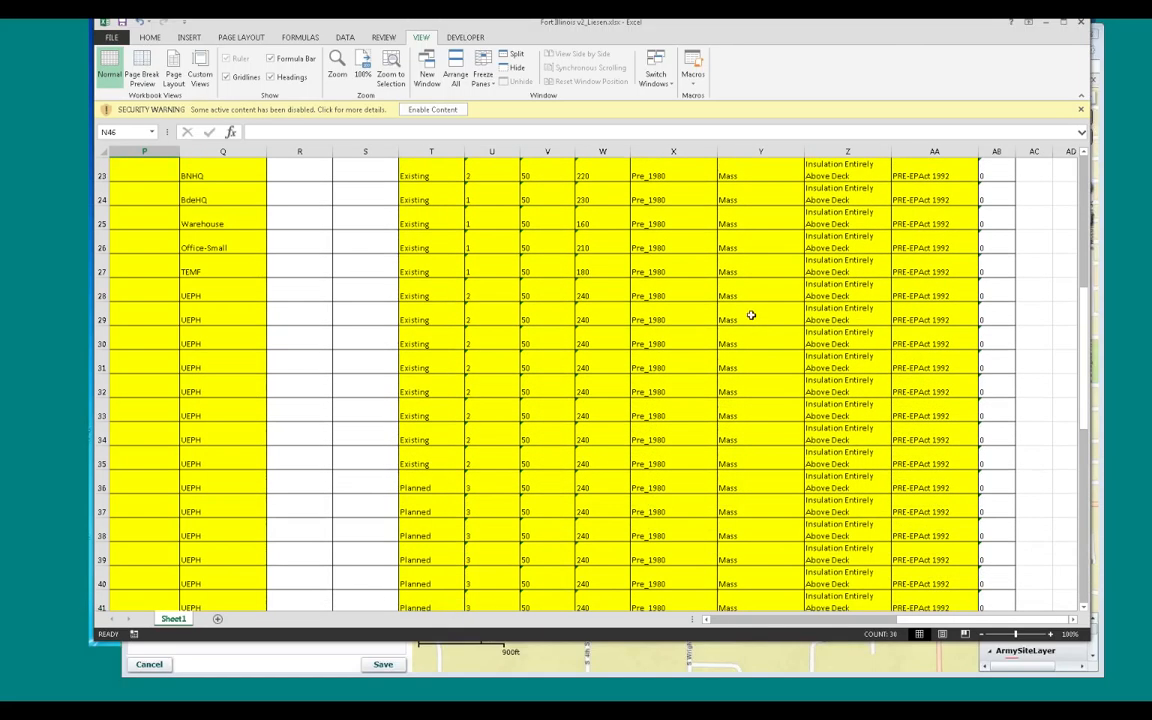
Step: Return to the OBJECTID column at the start of the sheet and minimize the workbook to reveal the Net Zero Planner study's facility map
{"action": "scroll", "coordinate": [751, 315], "scroll_direction": "up", "scroll_amount": 7}
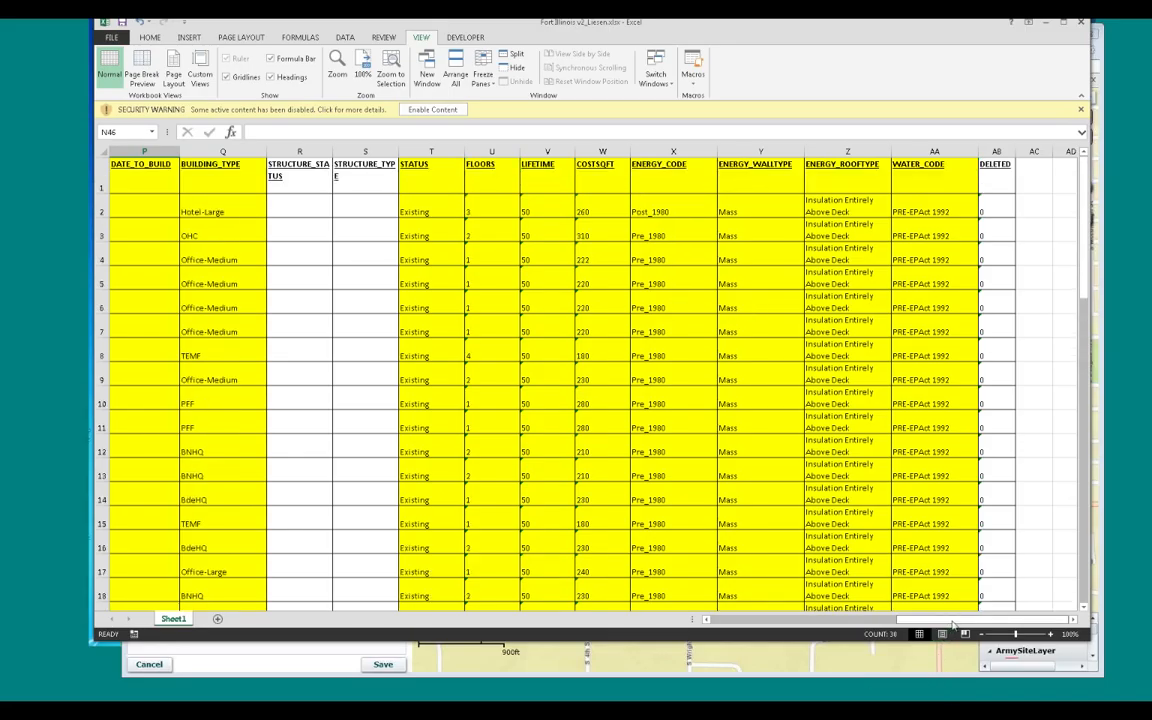
{"action": "scroll", "coordinate": [855, 560], "scroll_direction": "left", "scroll_amount": 10}
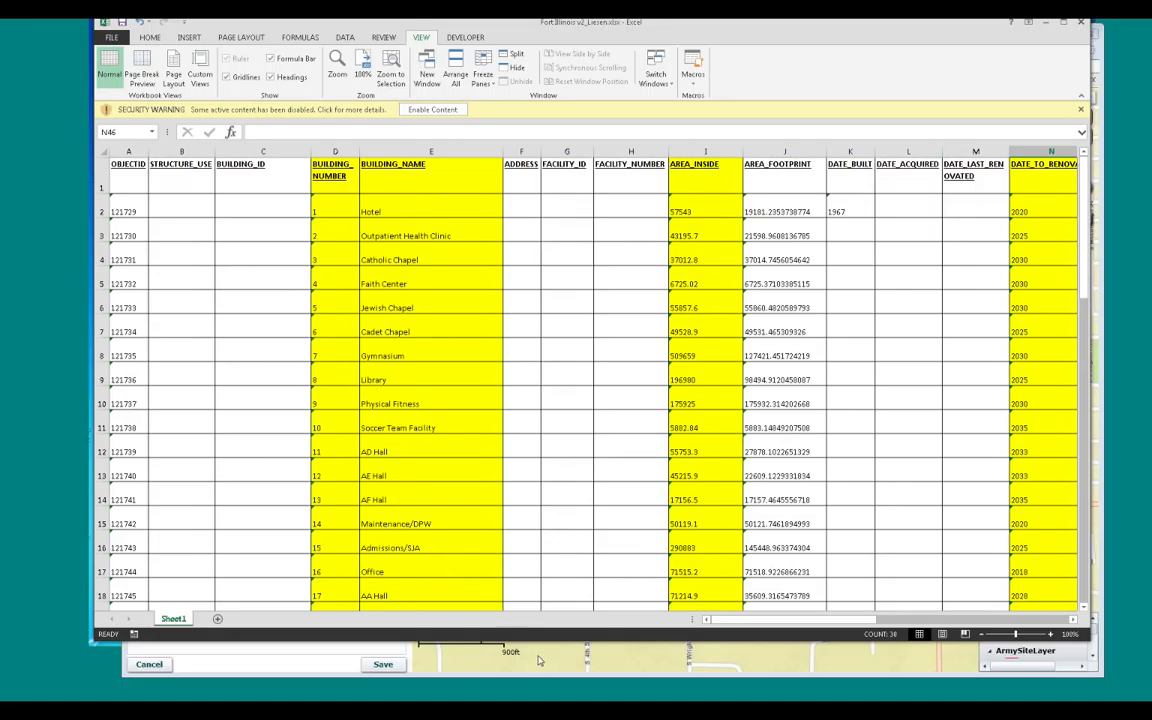
{"action": "left_click", "coordinate": [1045, 22]}
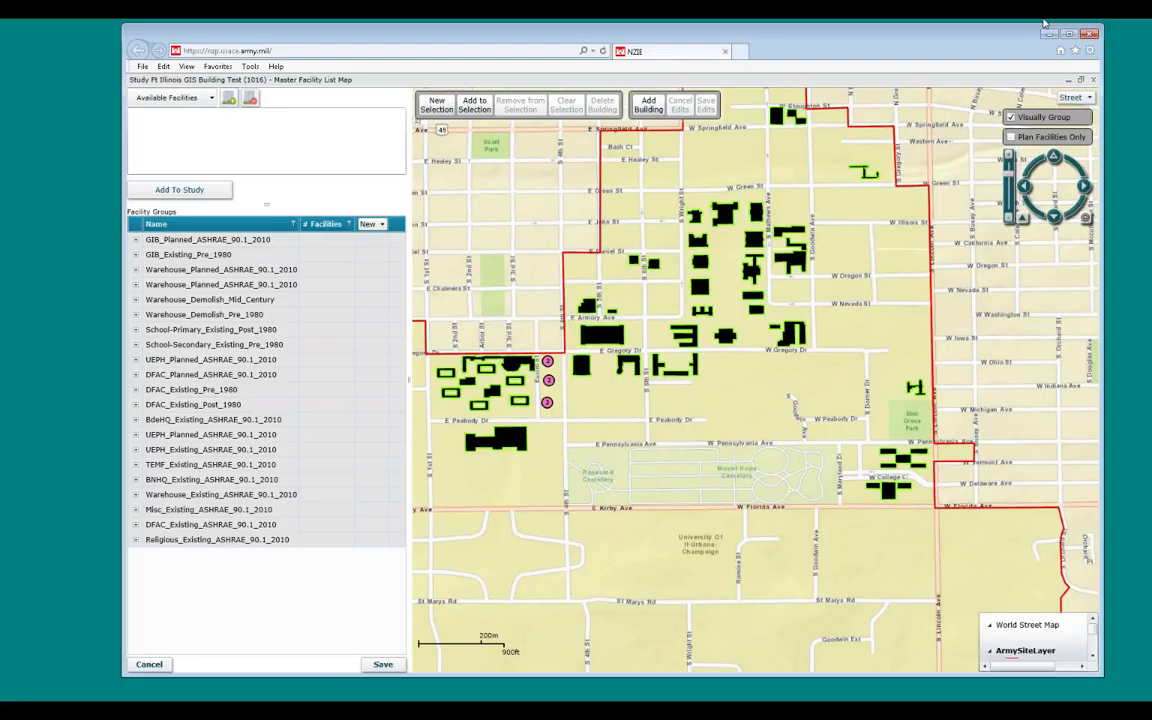